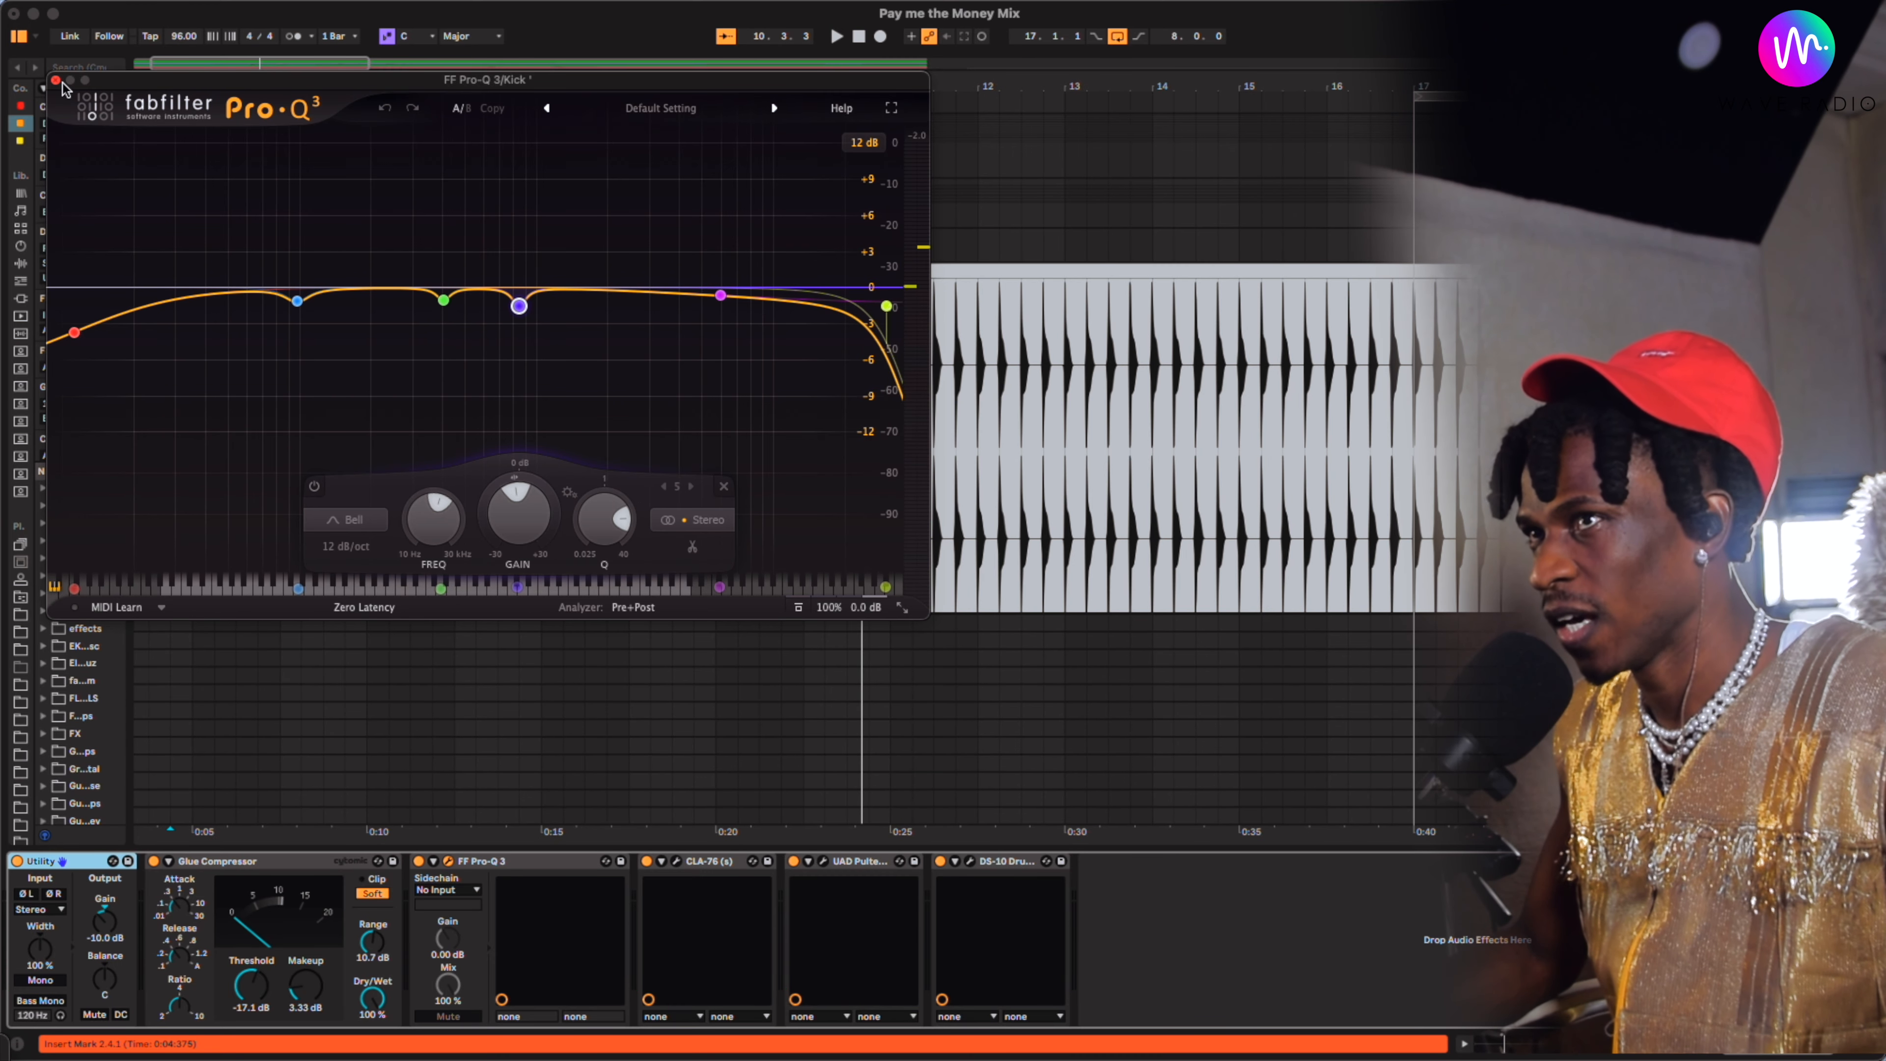
Close the kick's Pro-Q 3 window and compare the EQ bypassed and enabled during playback
{"action": "left_click", "coordinate": [56, 81]}
{"action": "key", "text": "space"}
{"action": "key", "text": "space"}
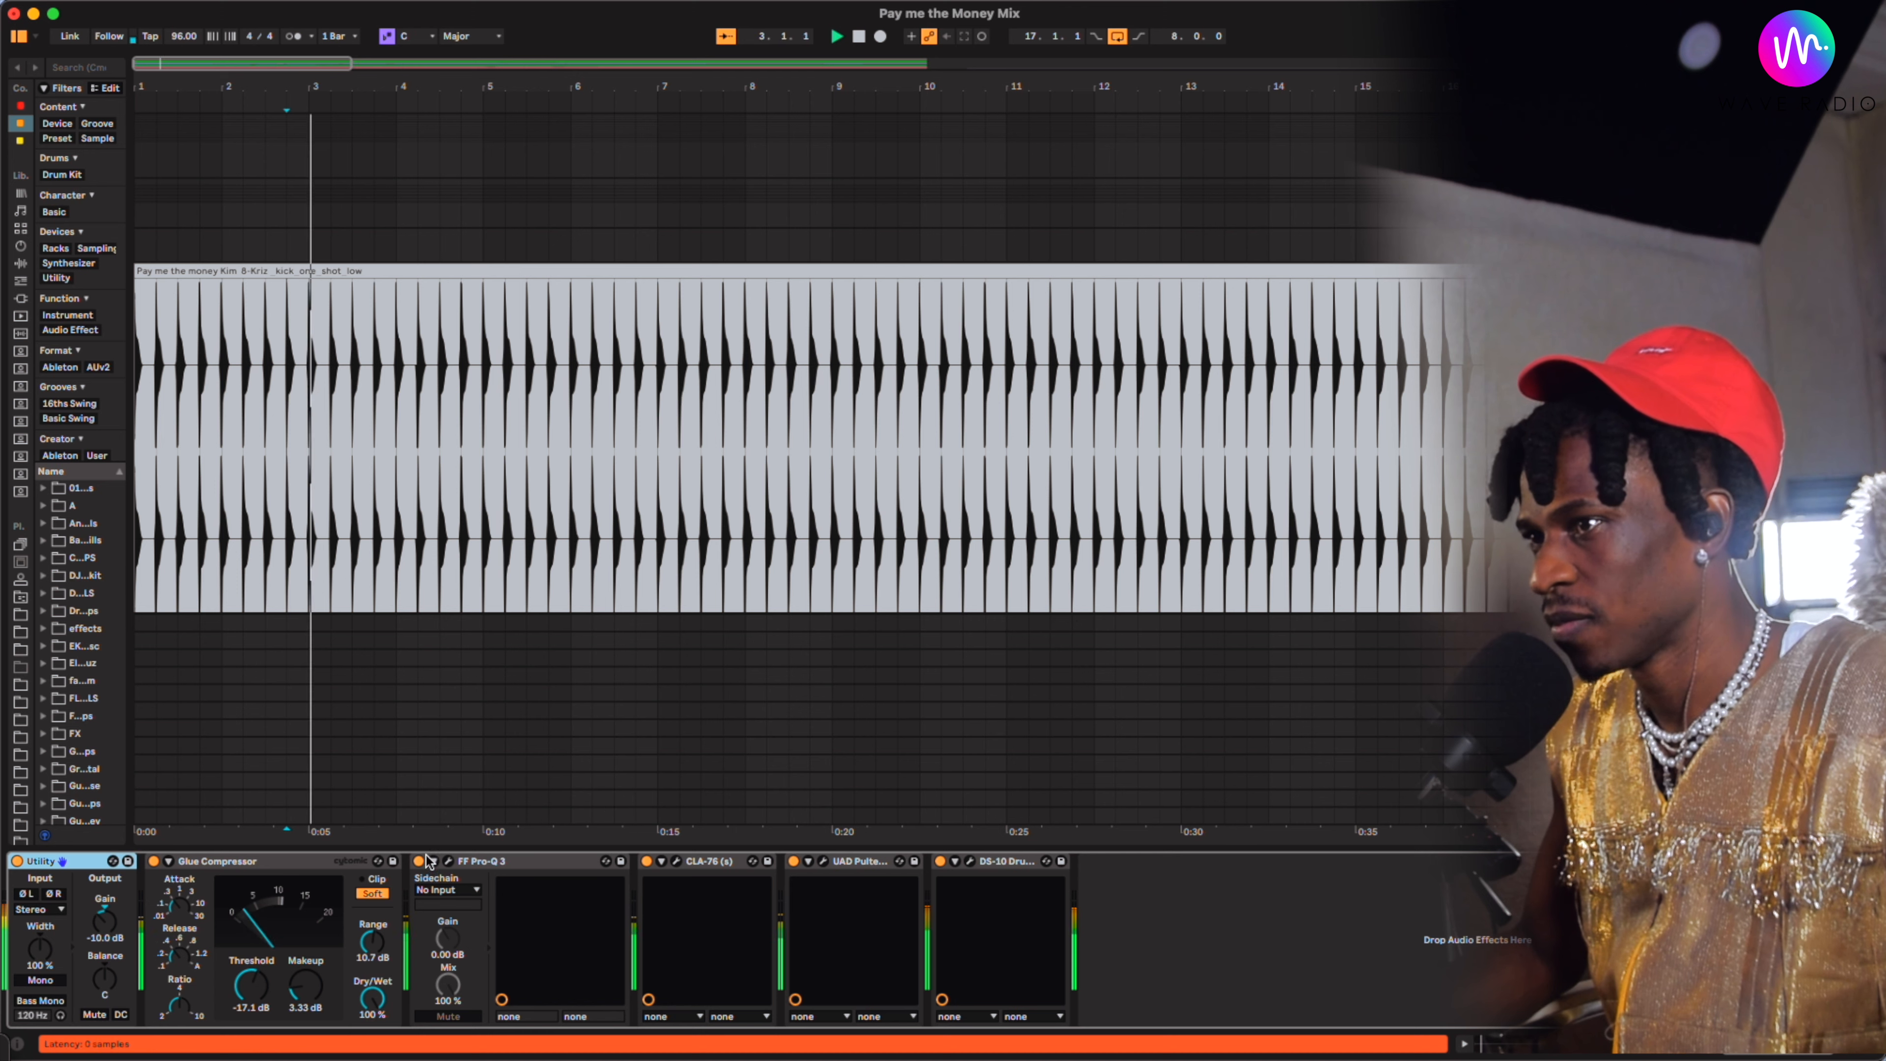
{"action": "left_click", "coordinate": [419, 862]}
{"action": "left_click", "coordinate": [419, 862]}
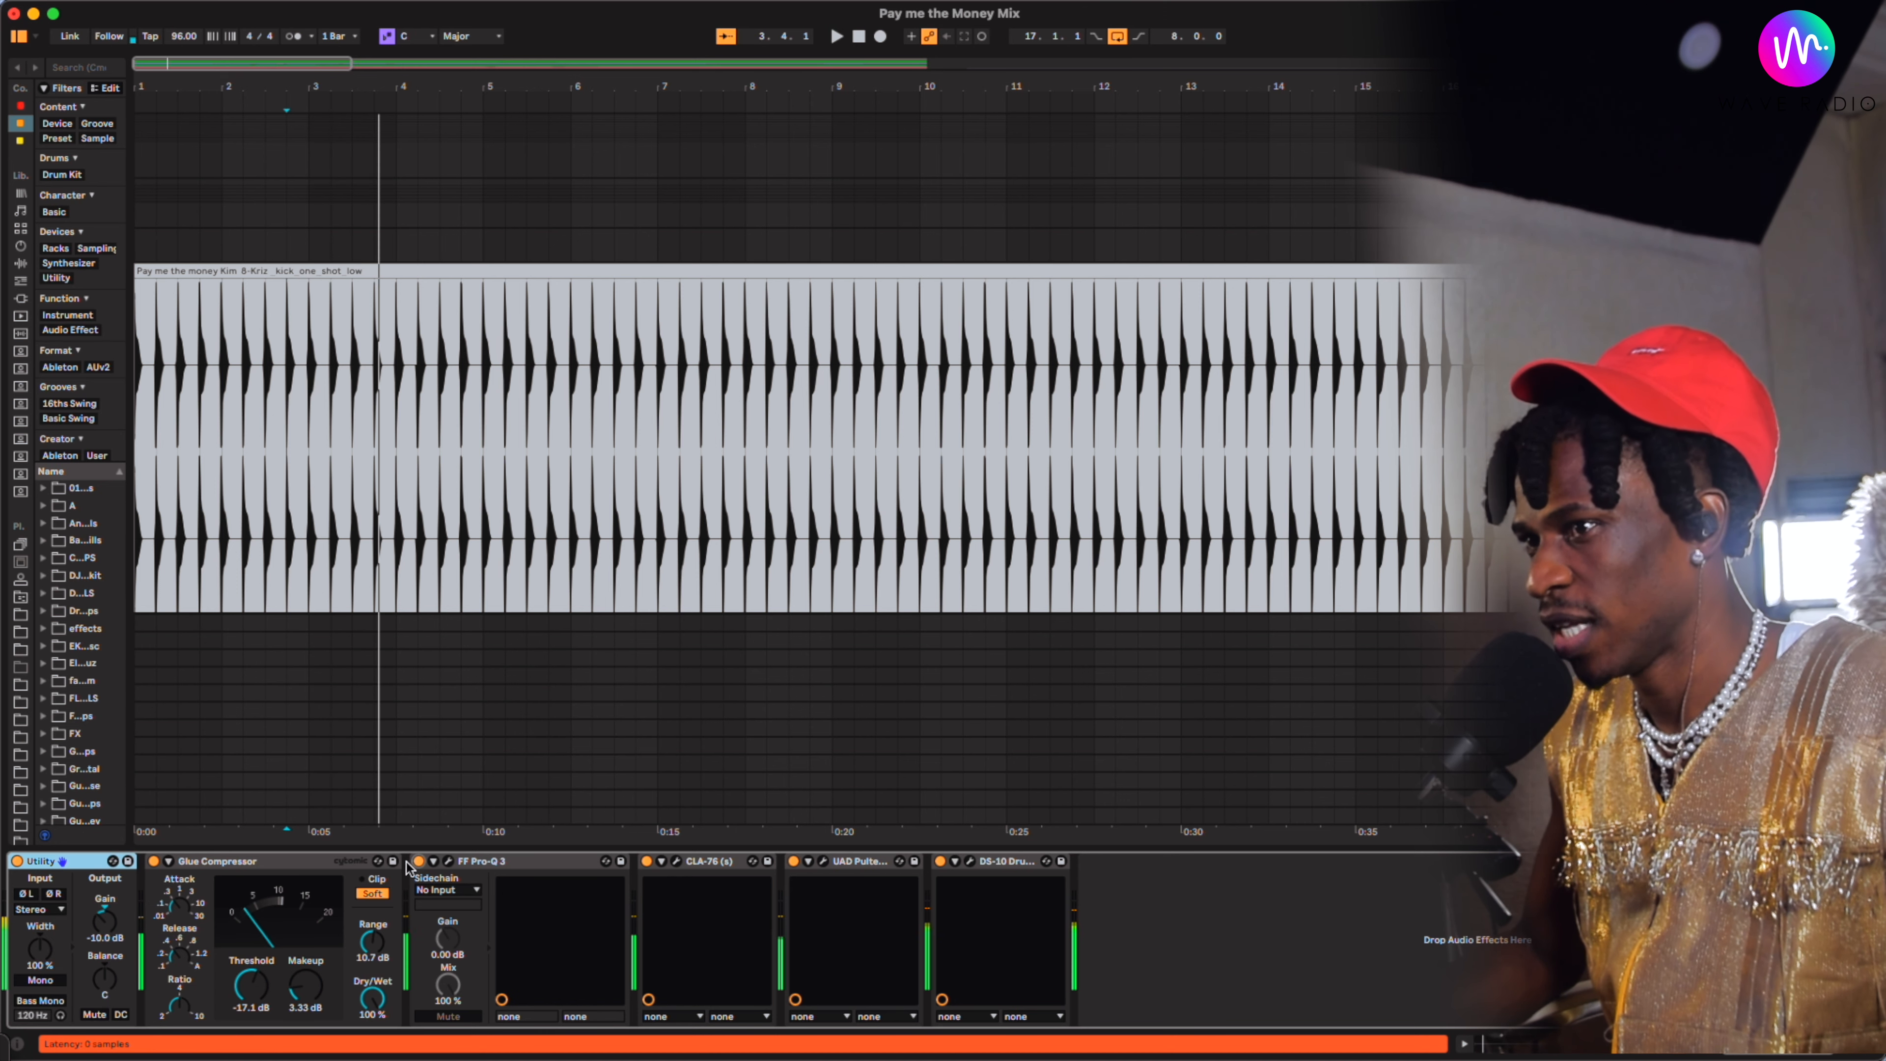
Bypass all the kick's effects from Glue Compressor through DS-10 Drum Shaper together
{"action": "left_click", "coordinate": [322, 865]}
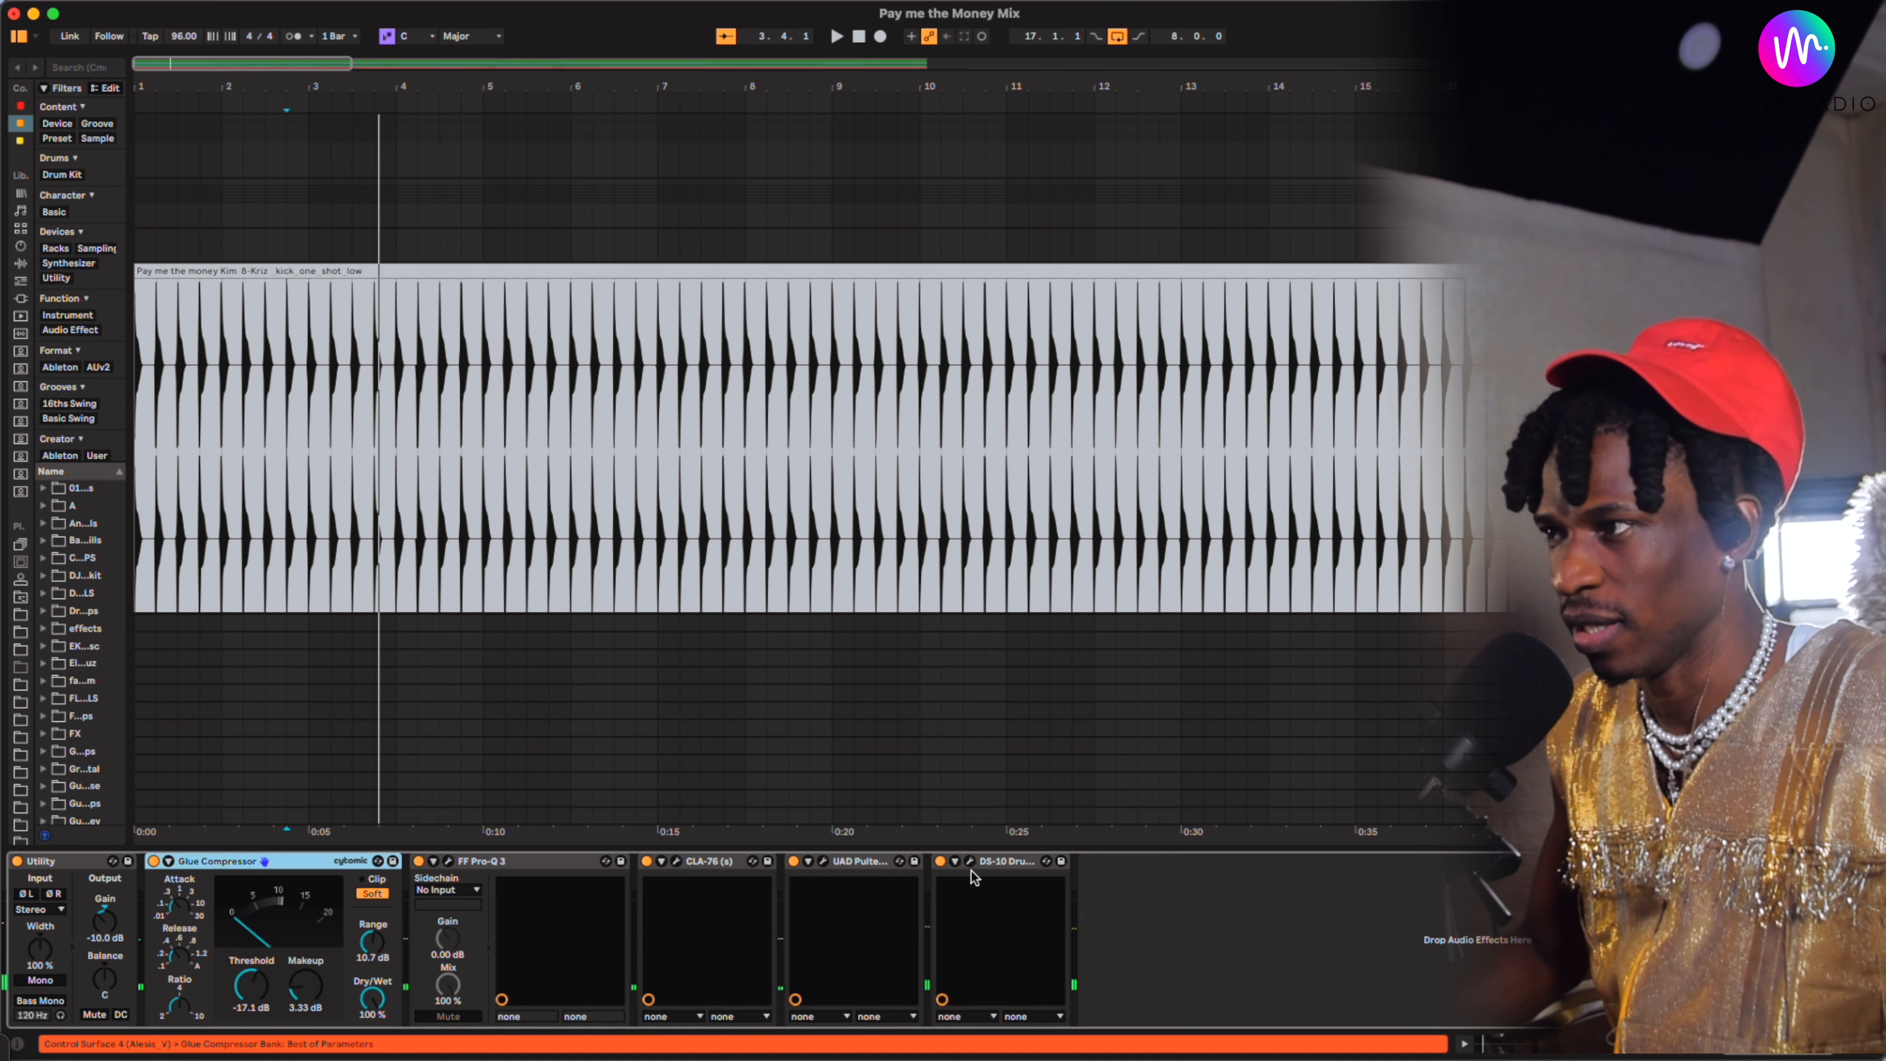
{"action": "left_click", "coordinate": [993, 864], "text": "shift"}
{"action": "left_click", "coordinate": [940, 862]}
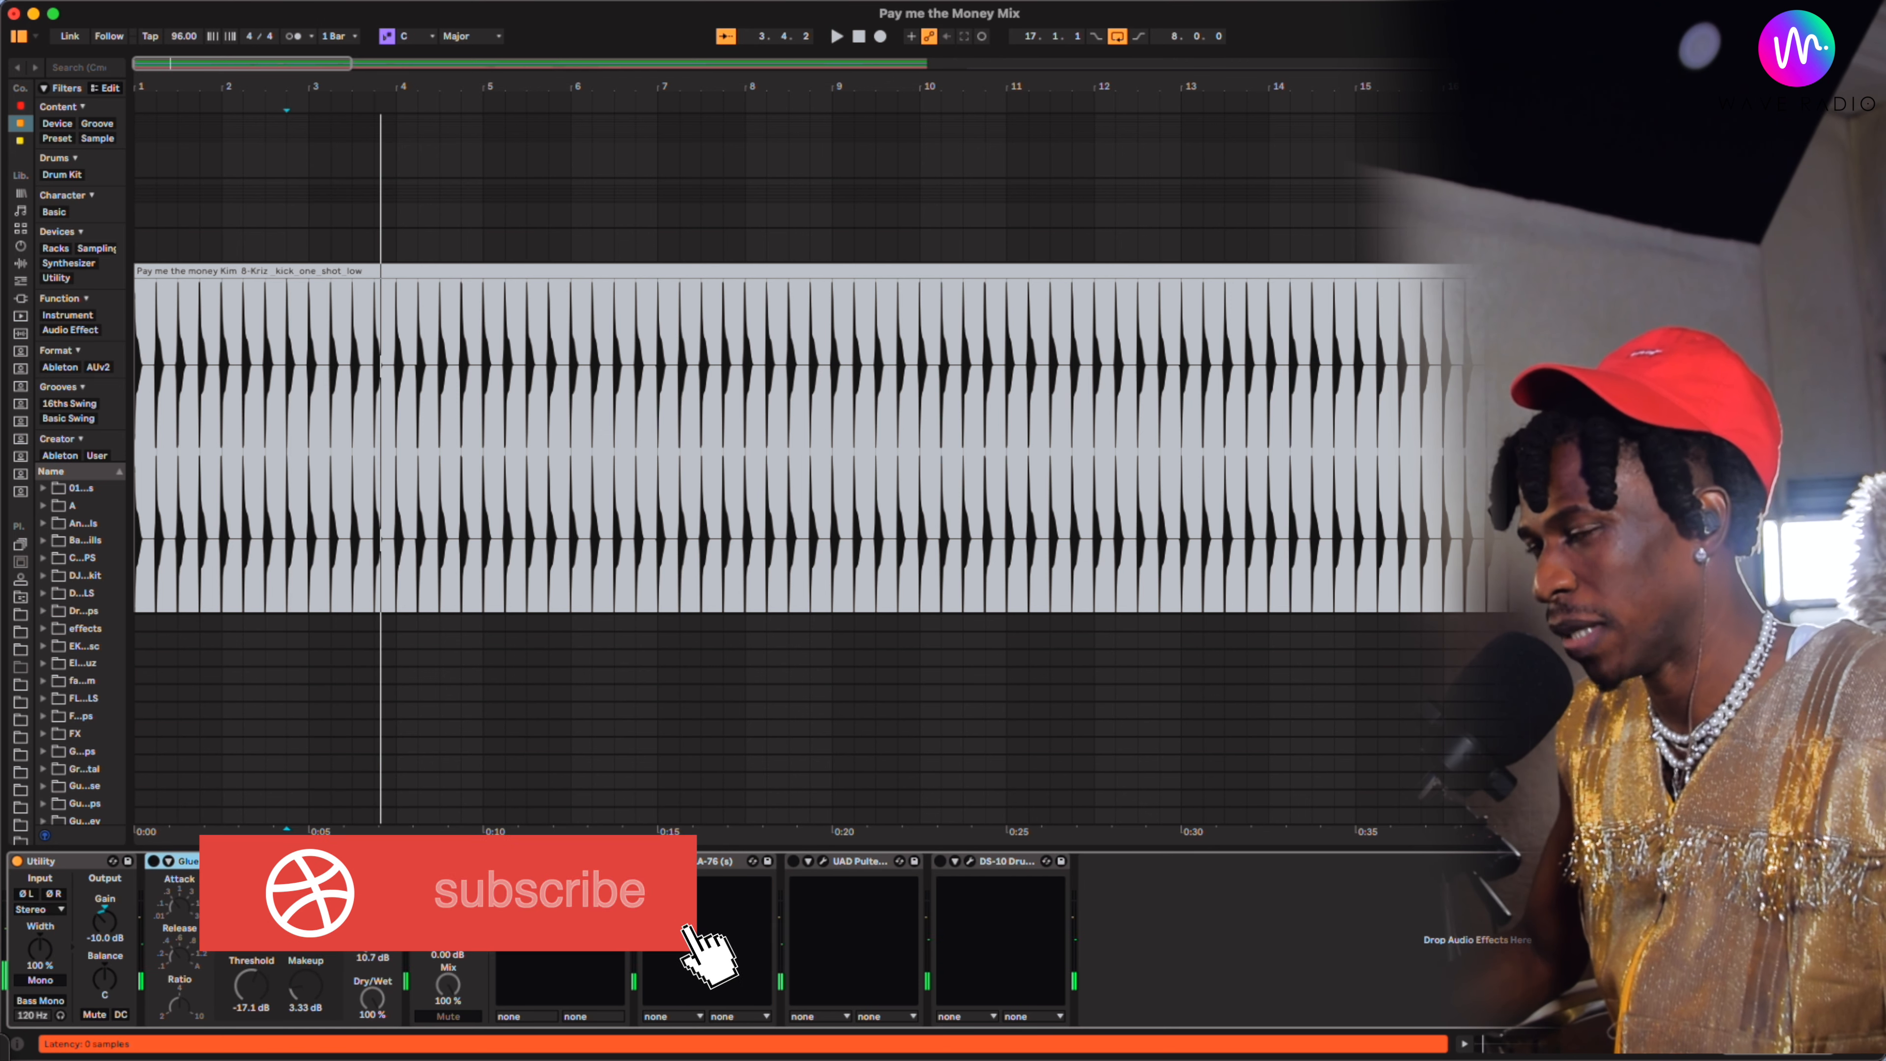
Play the kick while toggling Glue Compressor, and re-enable Glue Compressor and Pro-Q 3 in its effect chain
{"action": "key", "text": "space"}
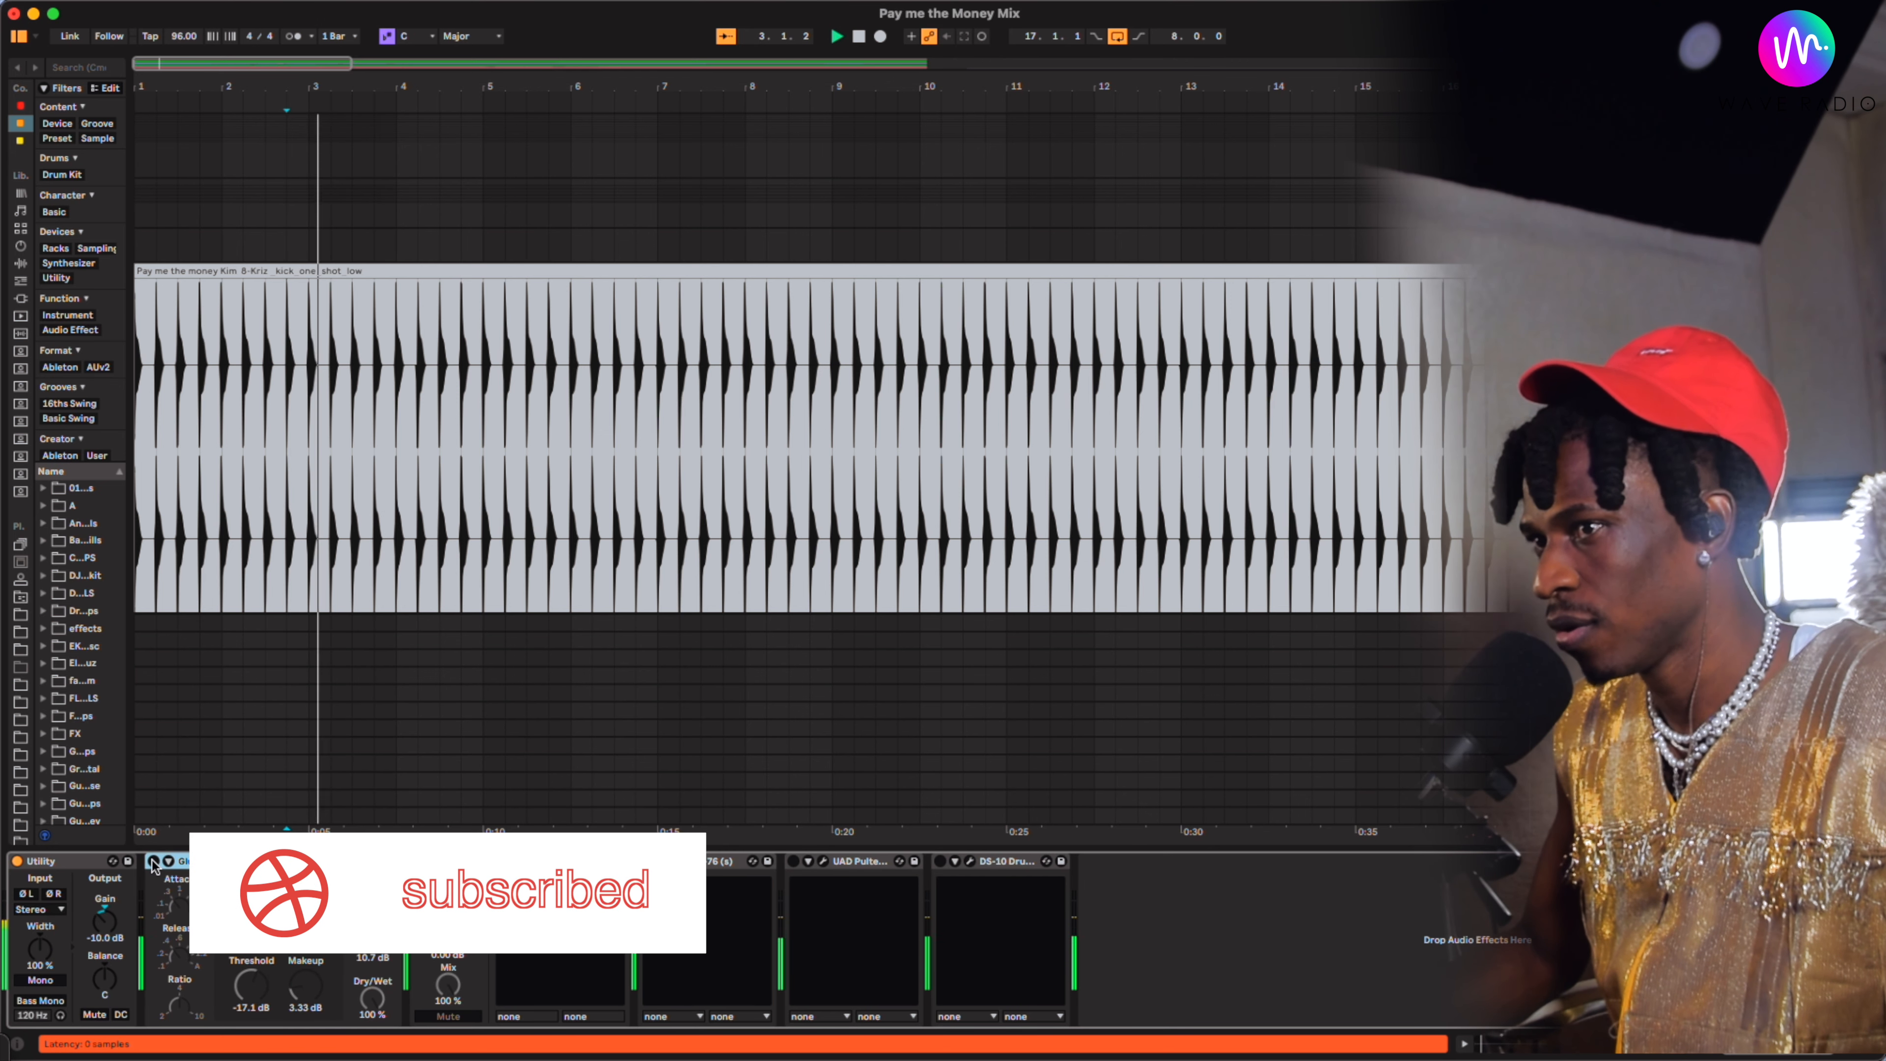
{"action": "left_click", "coordinate": [154, 861]}
{"action": "left_click", "coordinate": [154, 861]}
{"action": "key", "text": "space"}
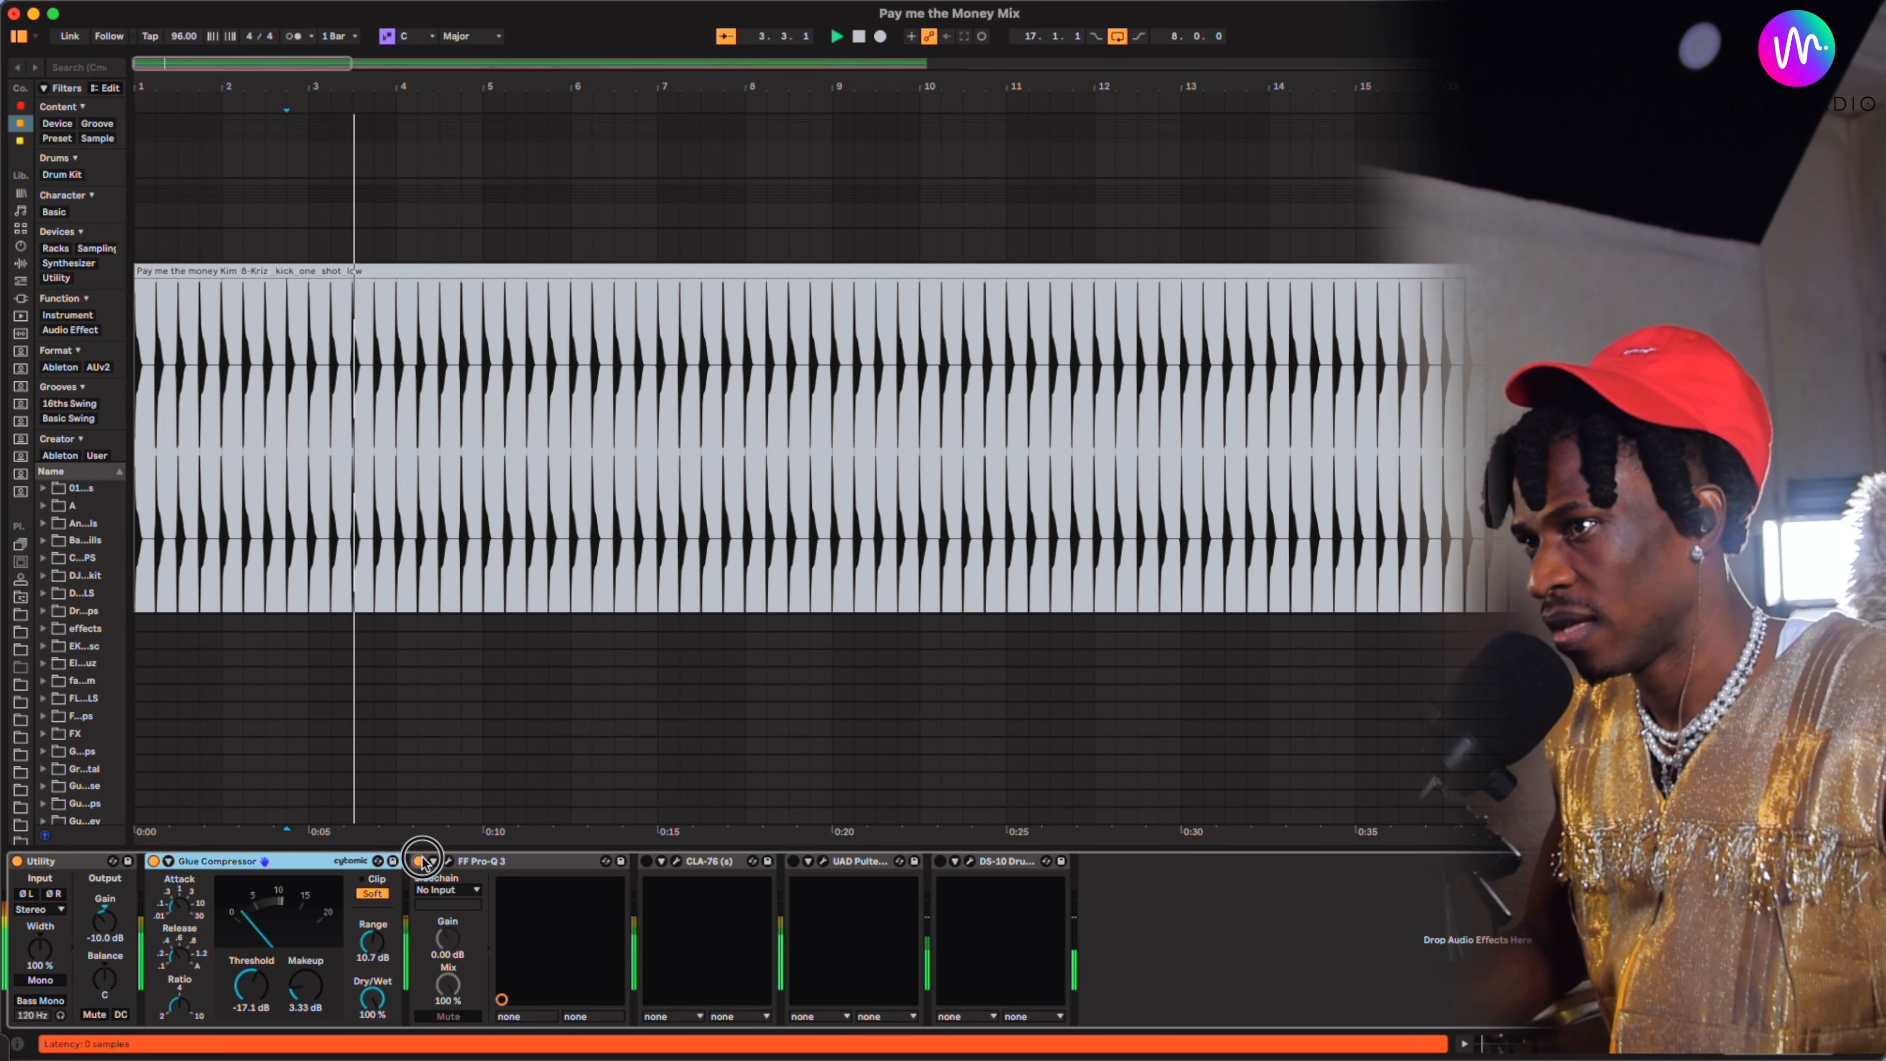
{"action": "left_click", "coordinate": [419, 860]}
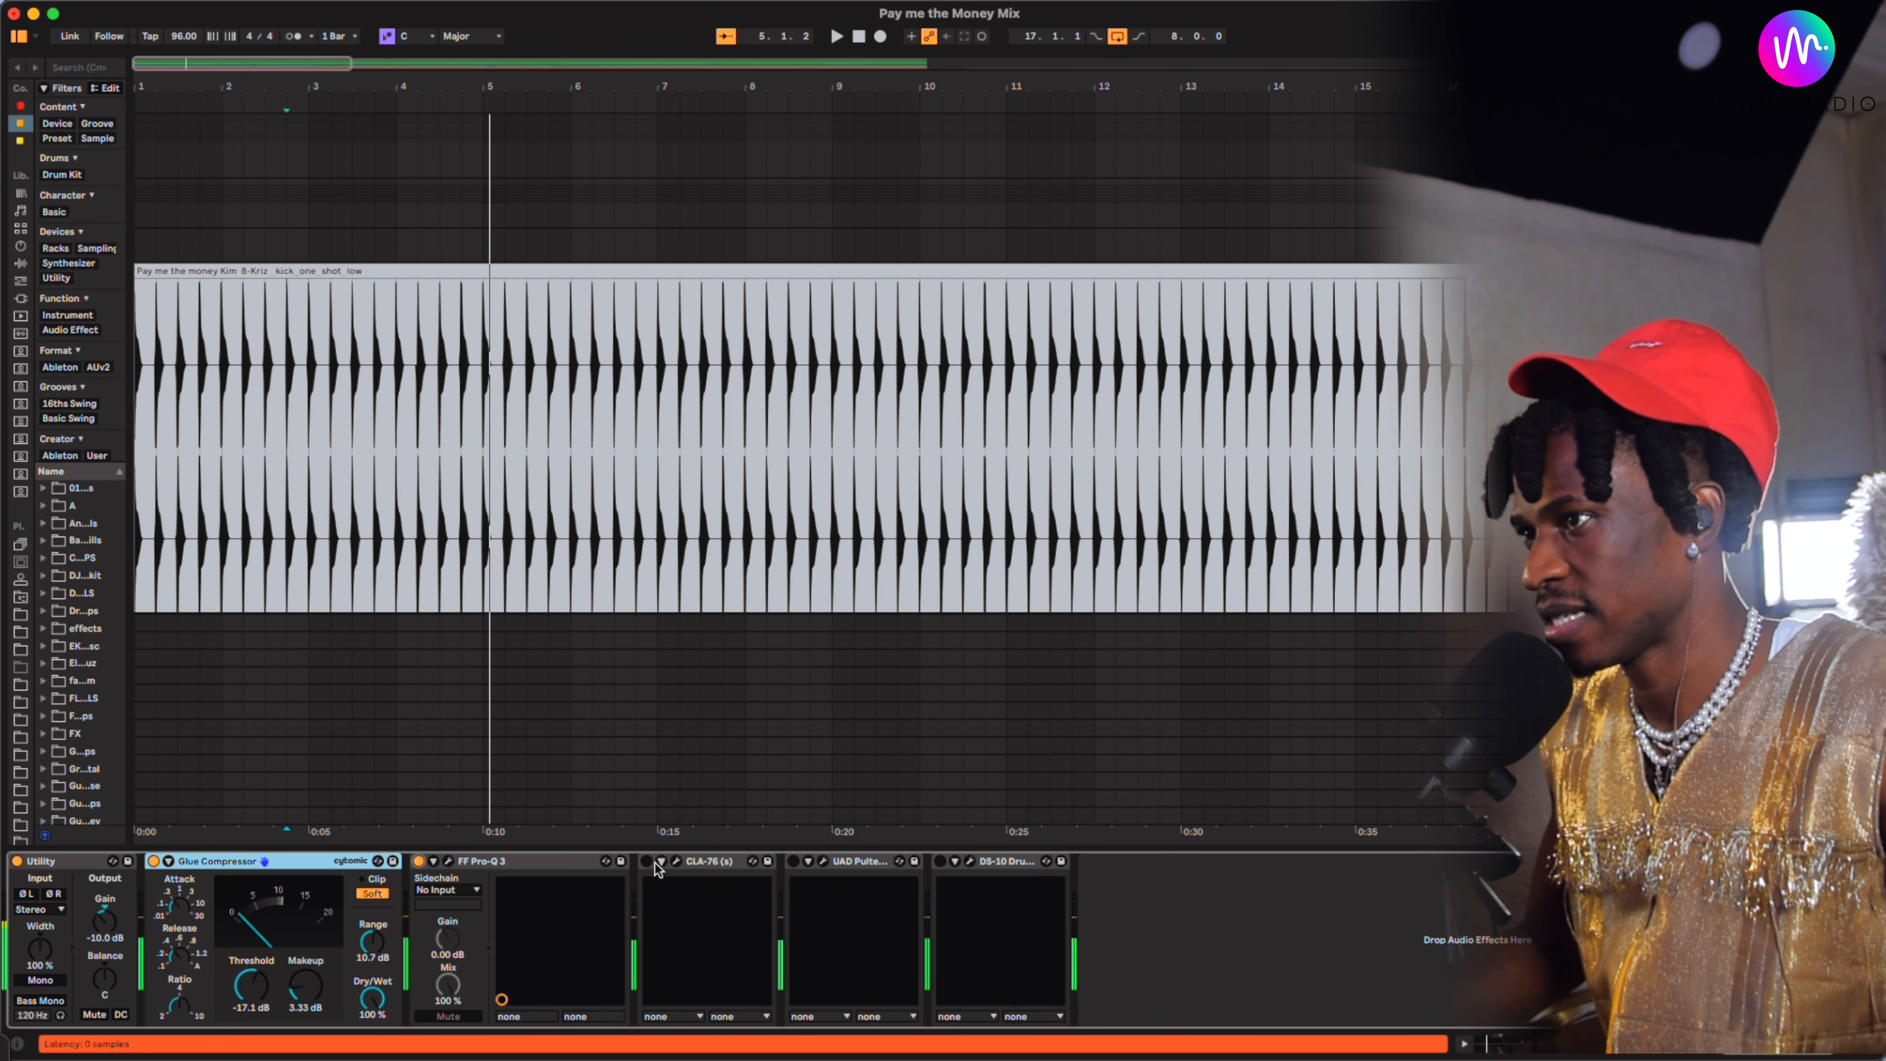
Enable CLA-76 on the kick, open its window, and compare it bypassed and active during playback
{"action": "left_click", "coordinate": [677, 863]}
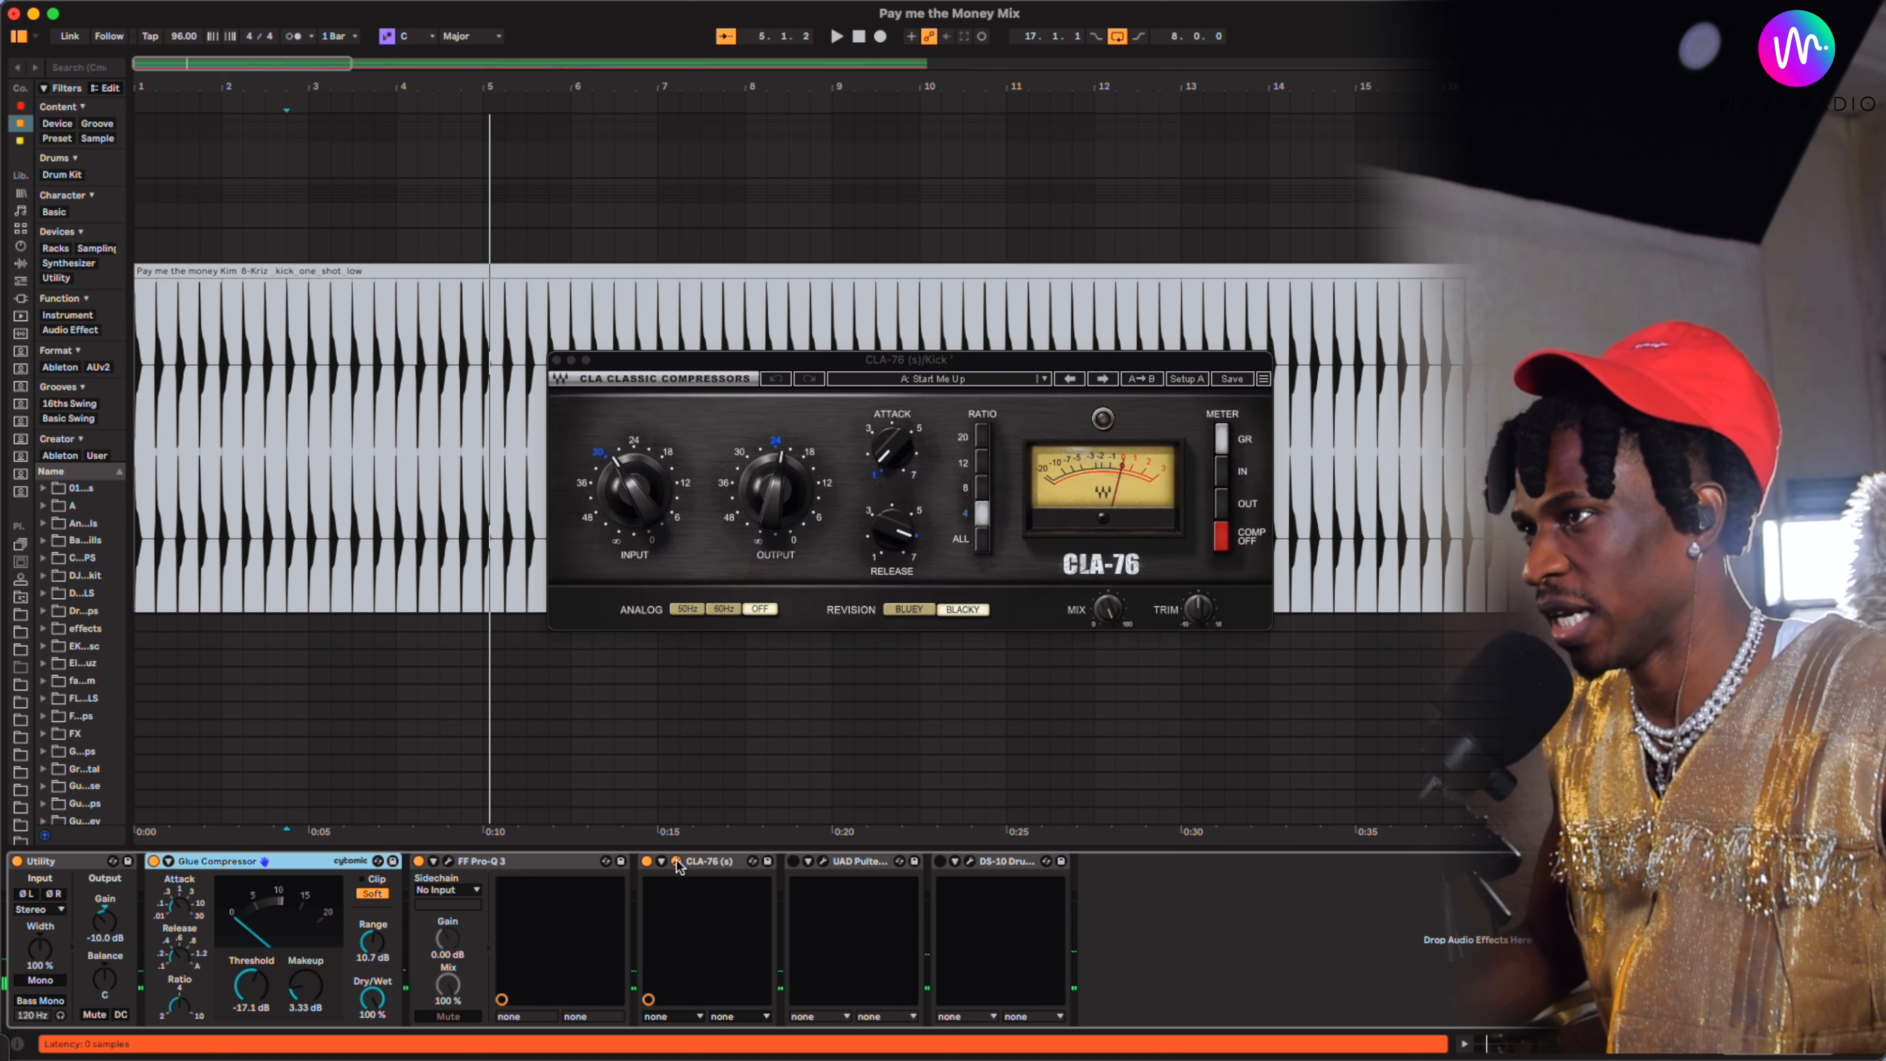
{"action": "key", "text": "space"}
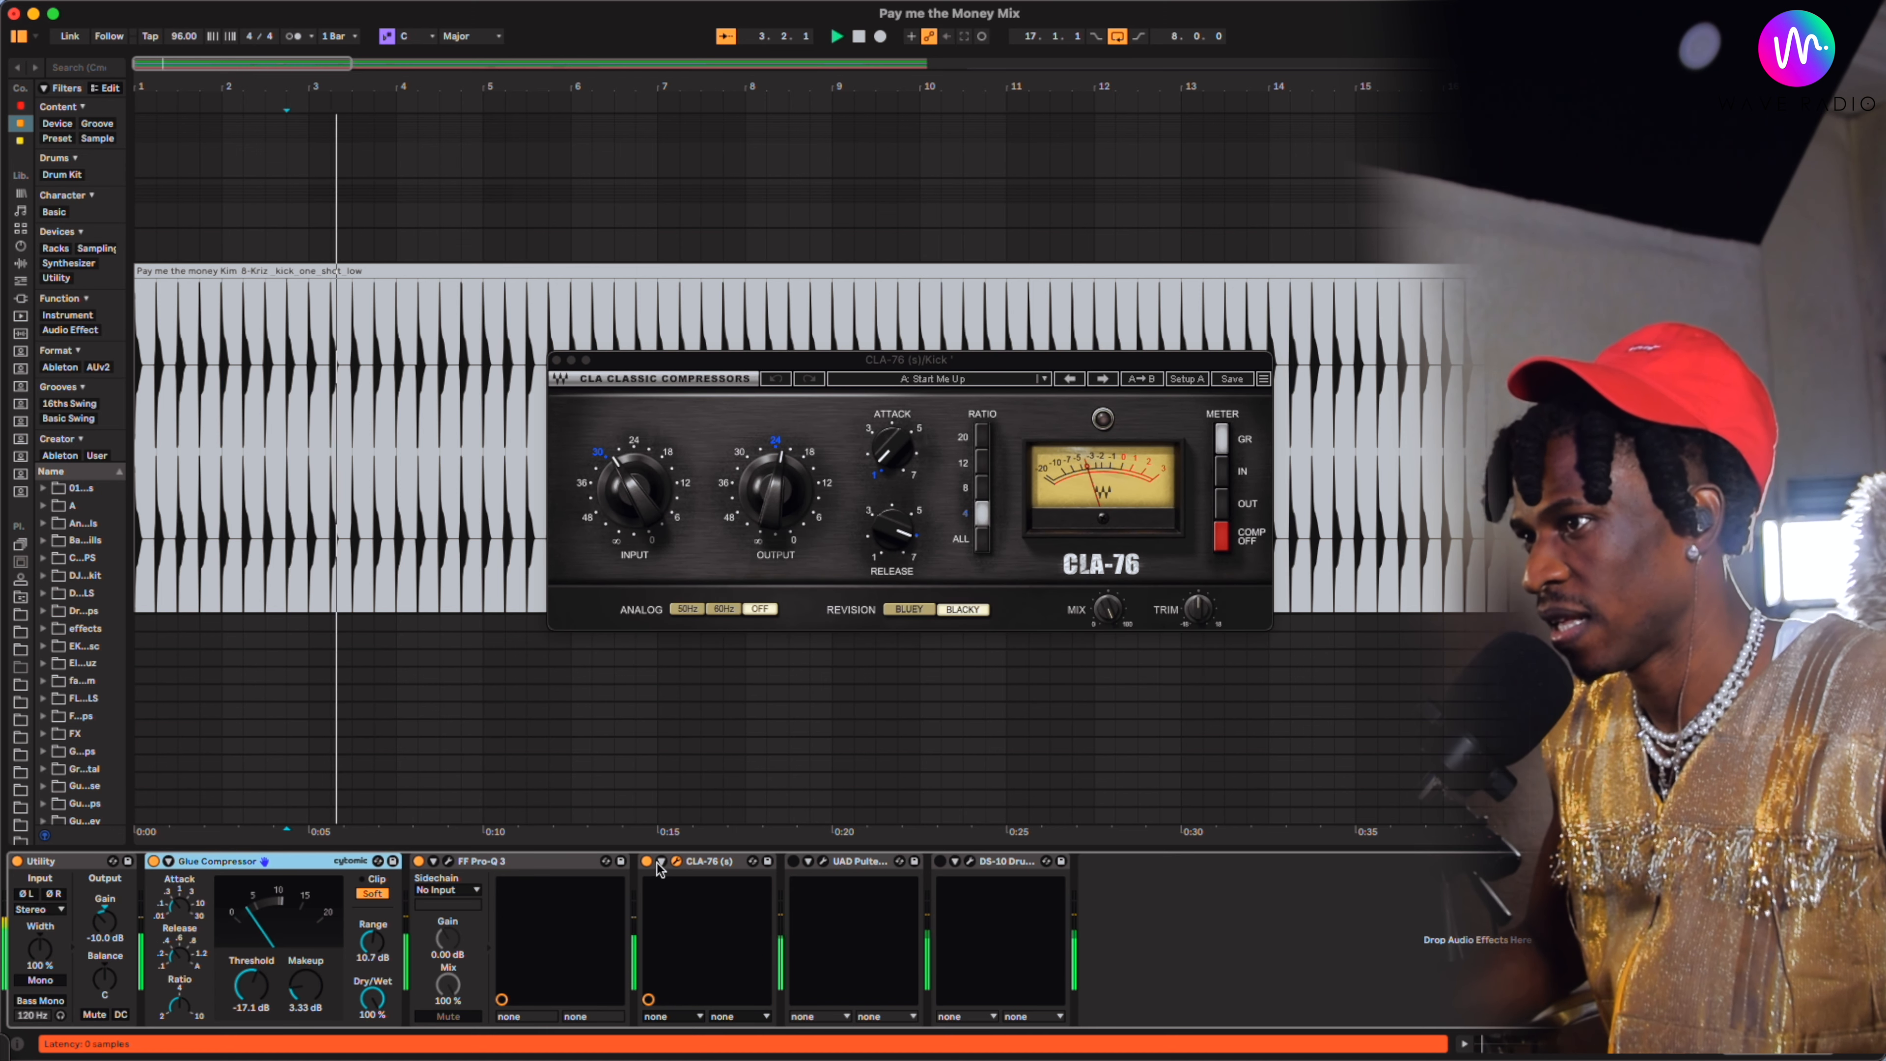
{"action": "left_click", "coordinate": [647, 862]}
{"action": "left_click", "coordinate": [646, 861]}
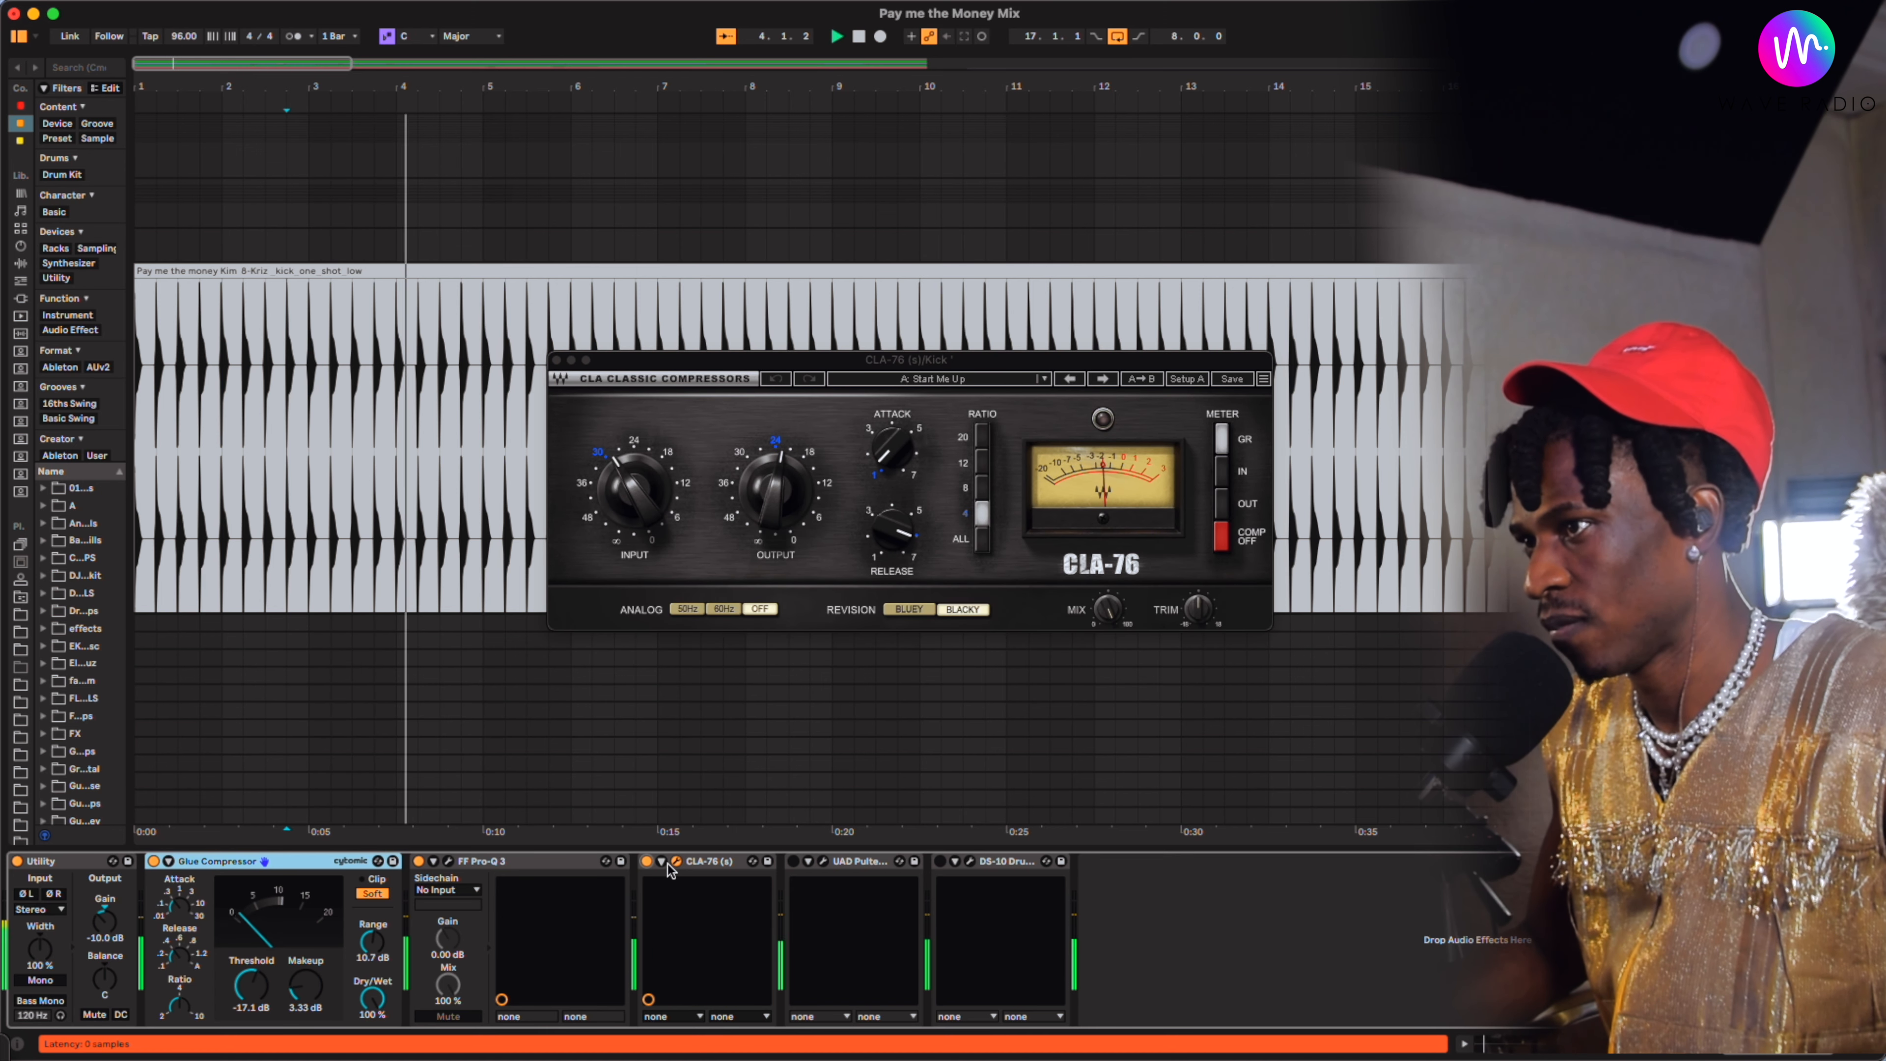
{"action": "key", "text": "space"}
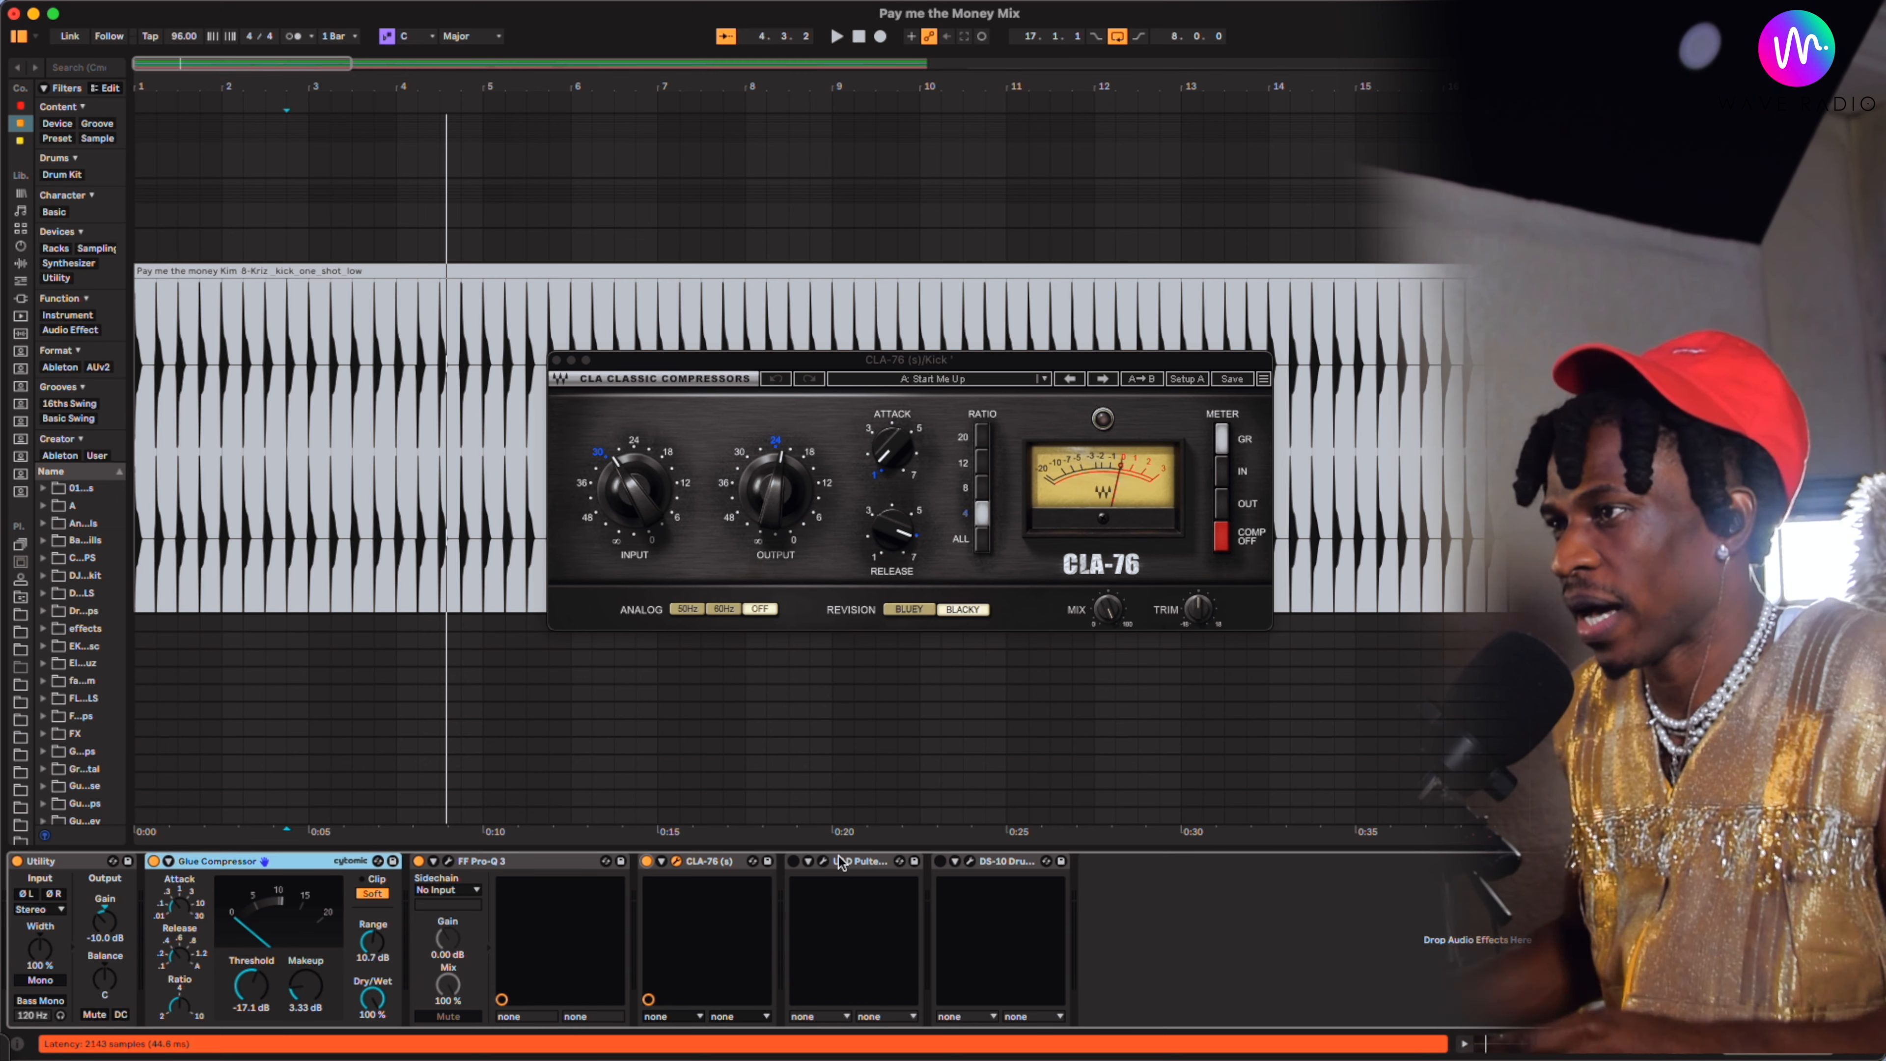
Enable the UAD Pultec EQ on the kick, inspect its settings, and compare it bypassed and active during playback
{"action": "key", "text": "space"}
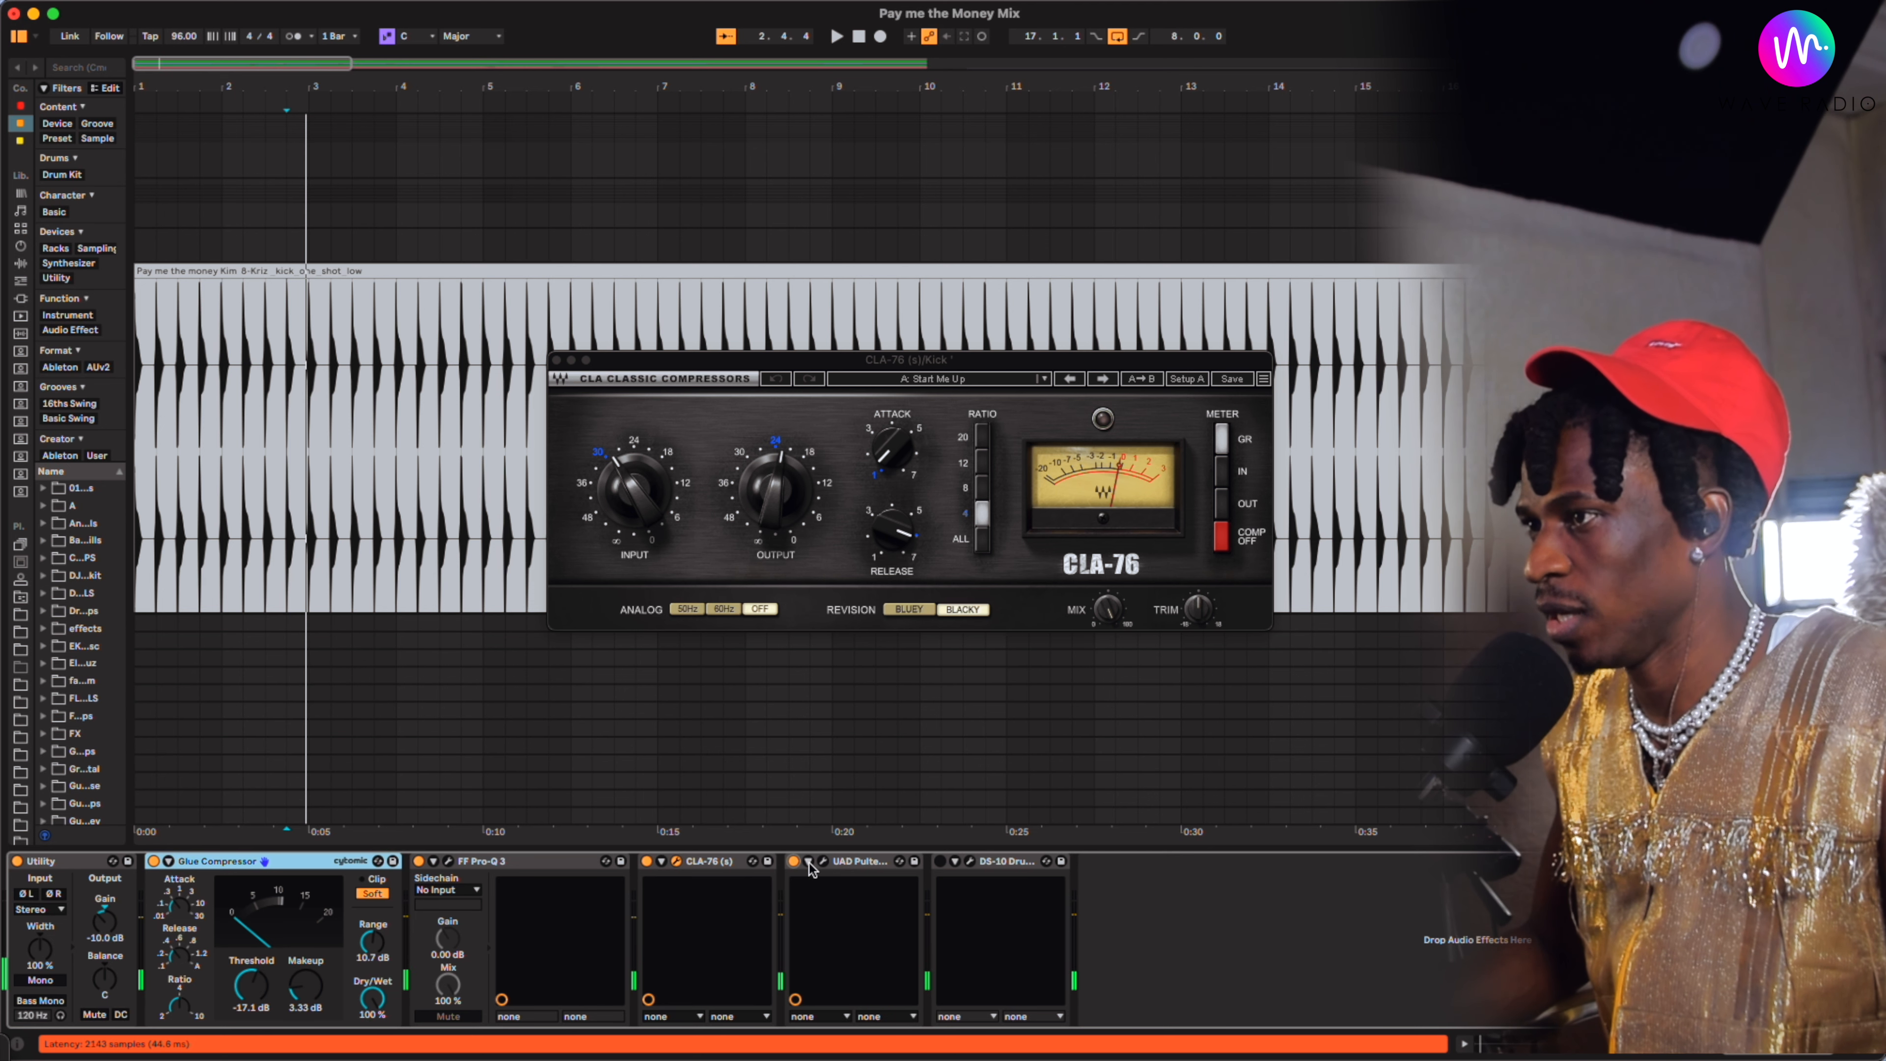
{"action": "left_click", "coordinate": [823, 861]}
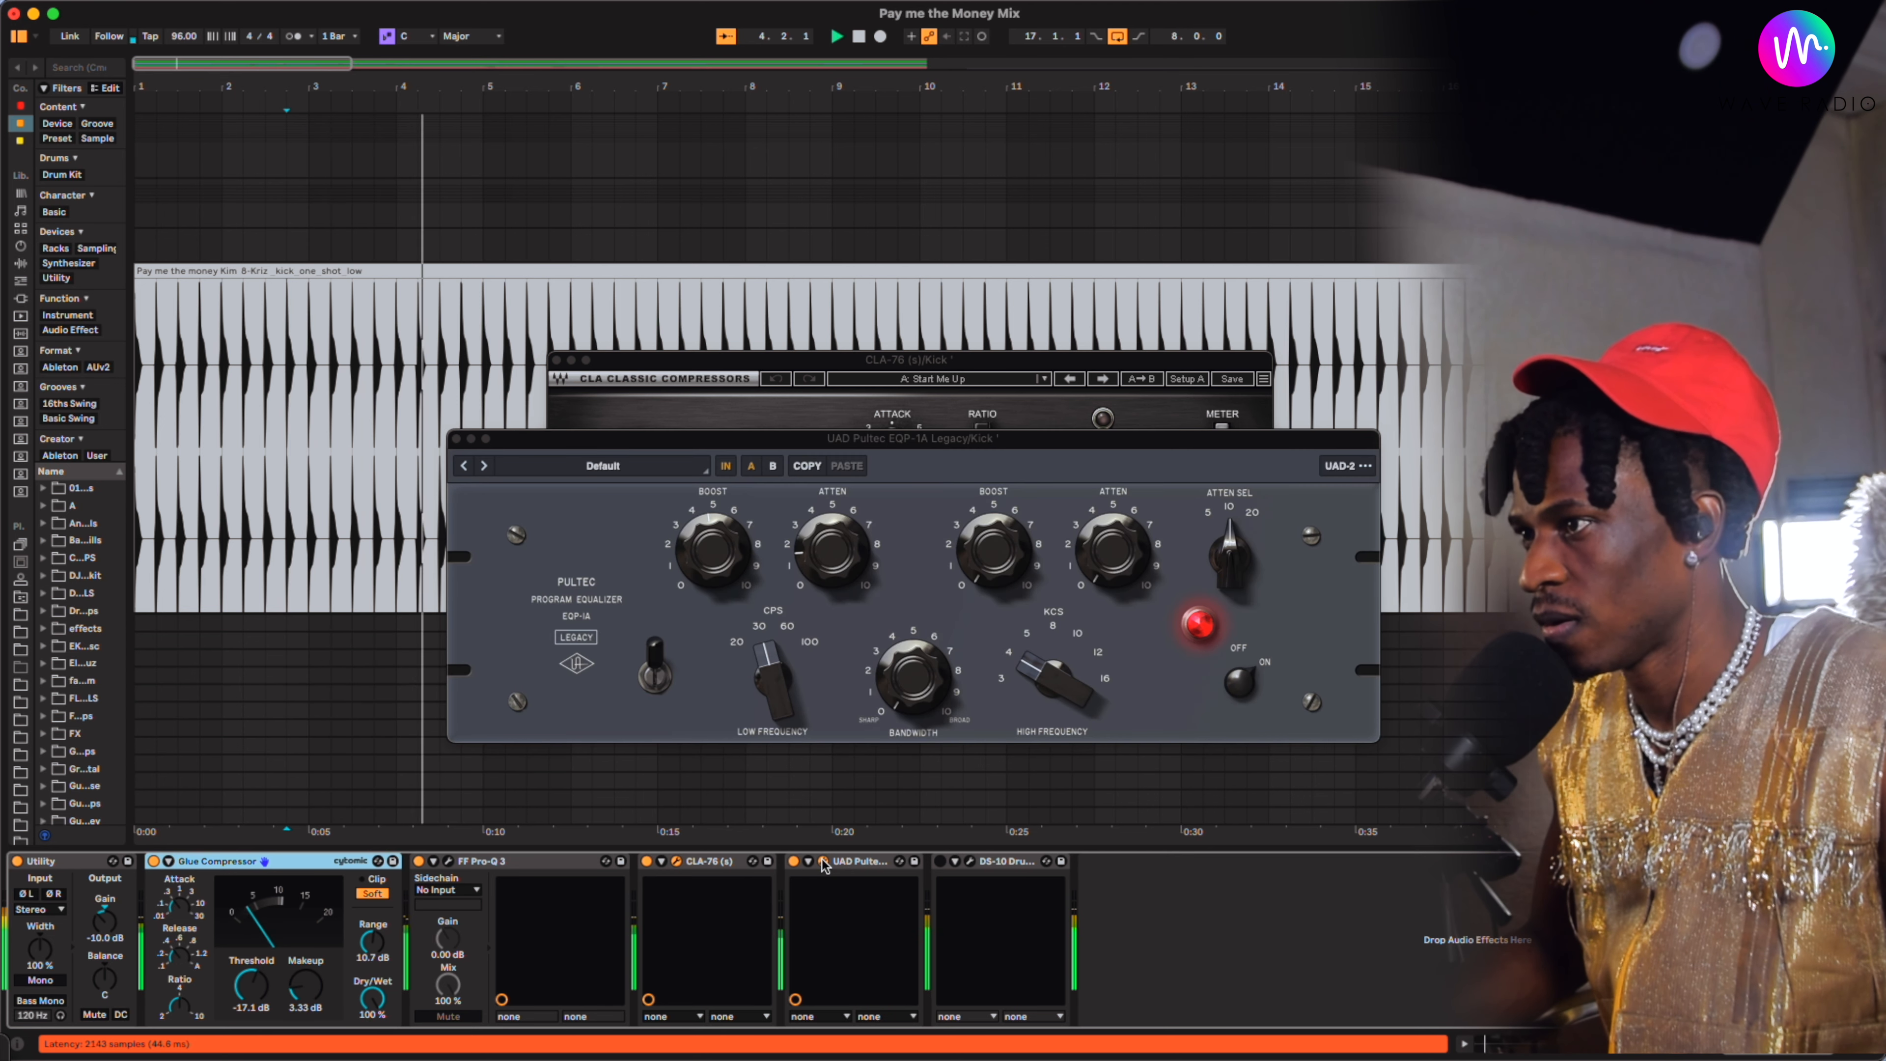
{"action": "left_click", "coordinate": [824, 862]}
{"action": "left_click", "coordinate": [794, 862]}
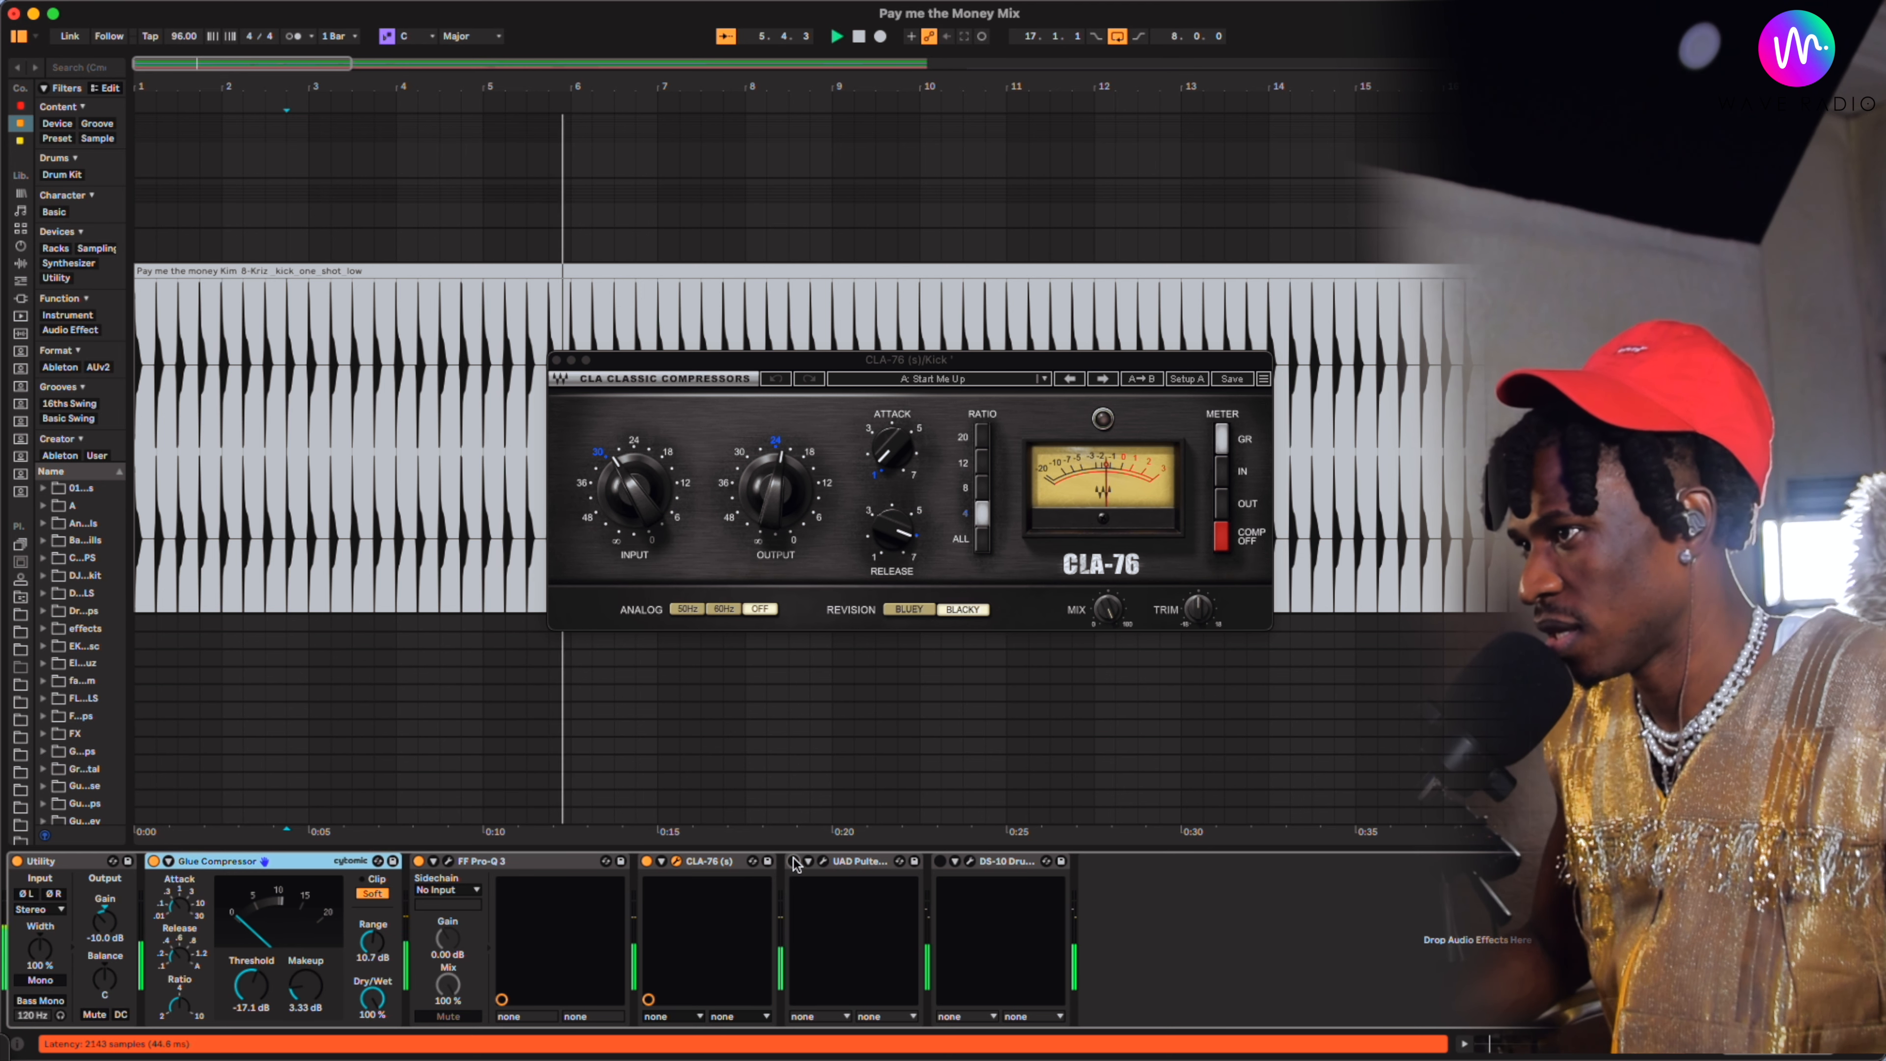
{"action": "left_click", "coordinate": [794, 862]}
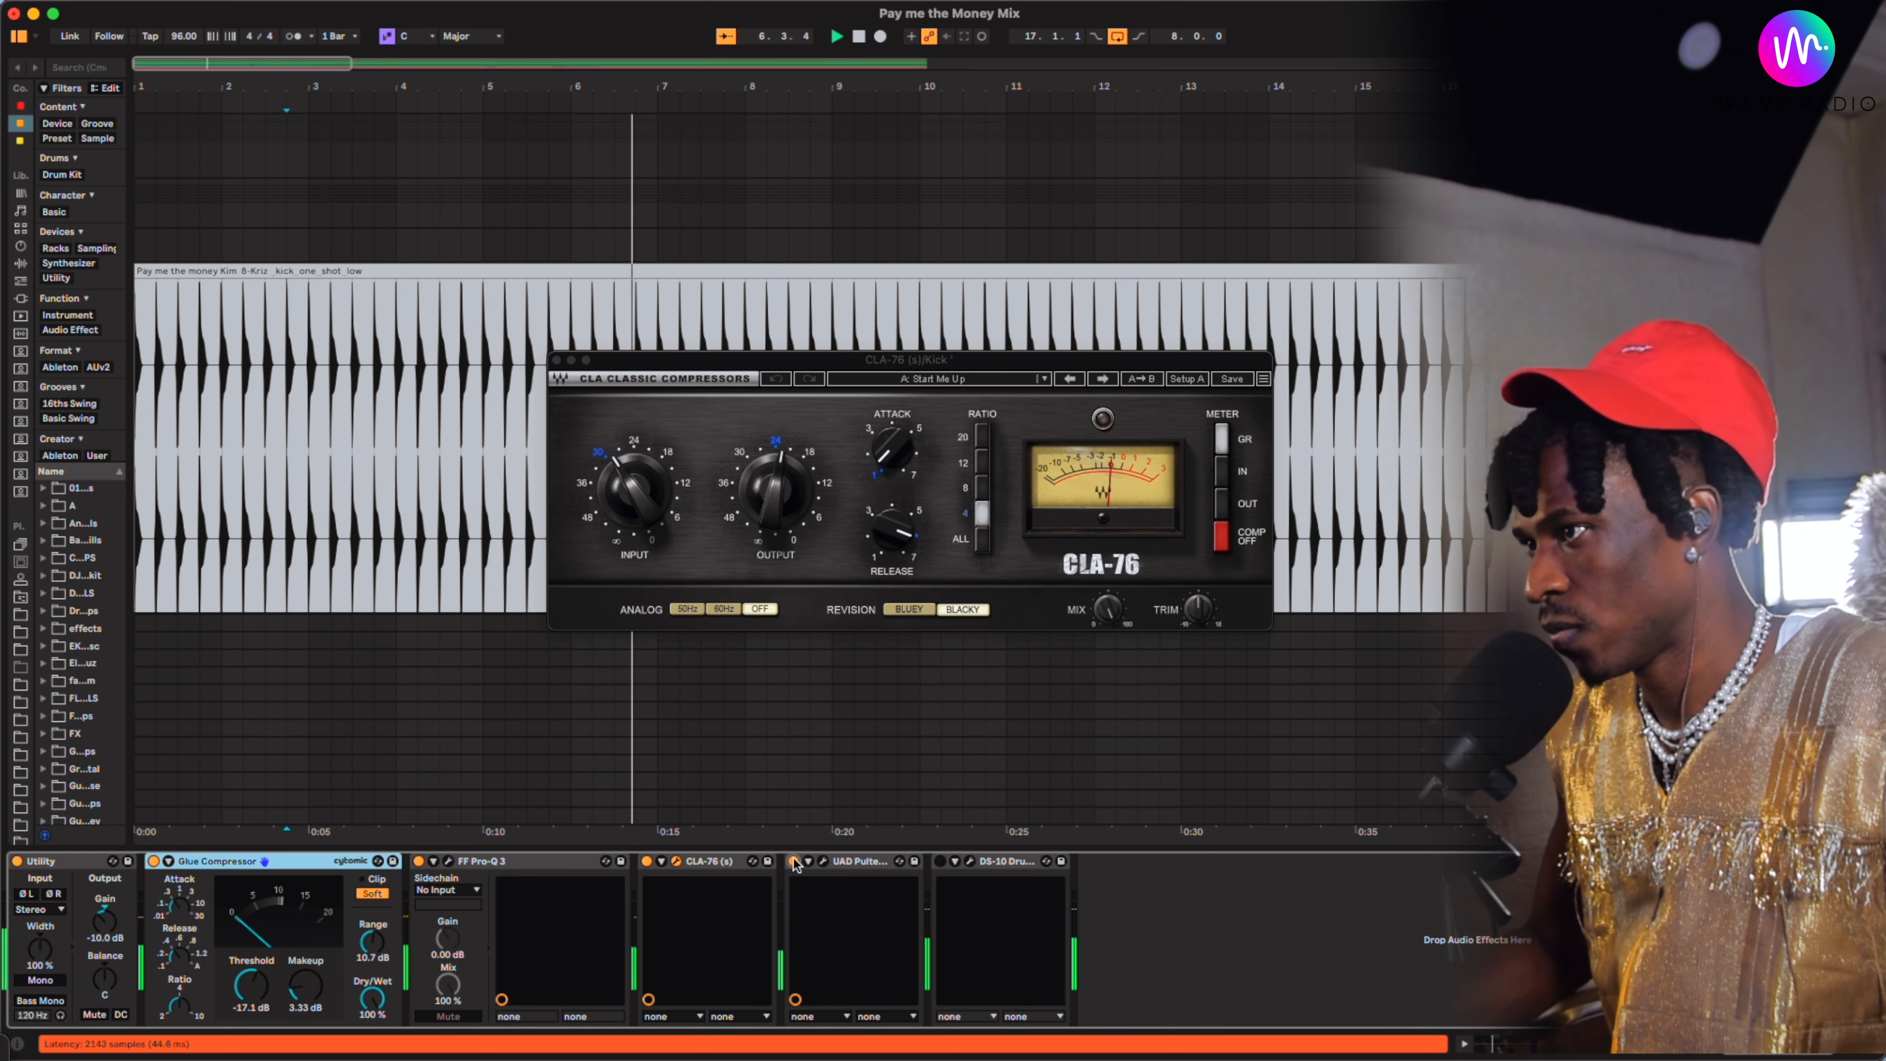
Inspect the kick's DS-10 Drum Shaper settings, re-enable the device while listening, and close its window
{"action": "left_click", "coordinate": [973, 862]}
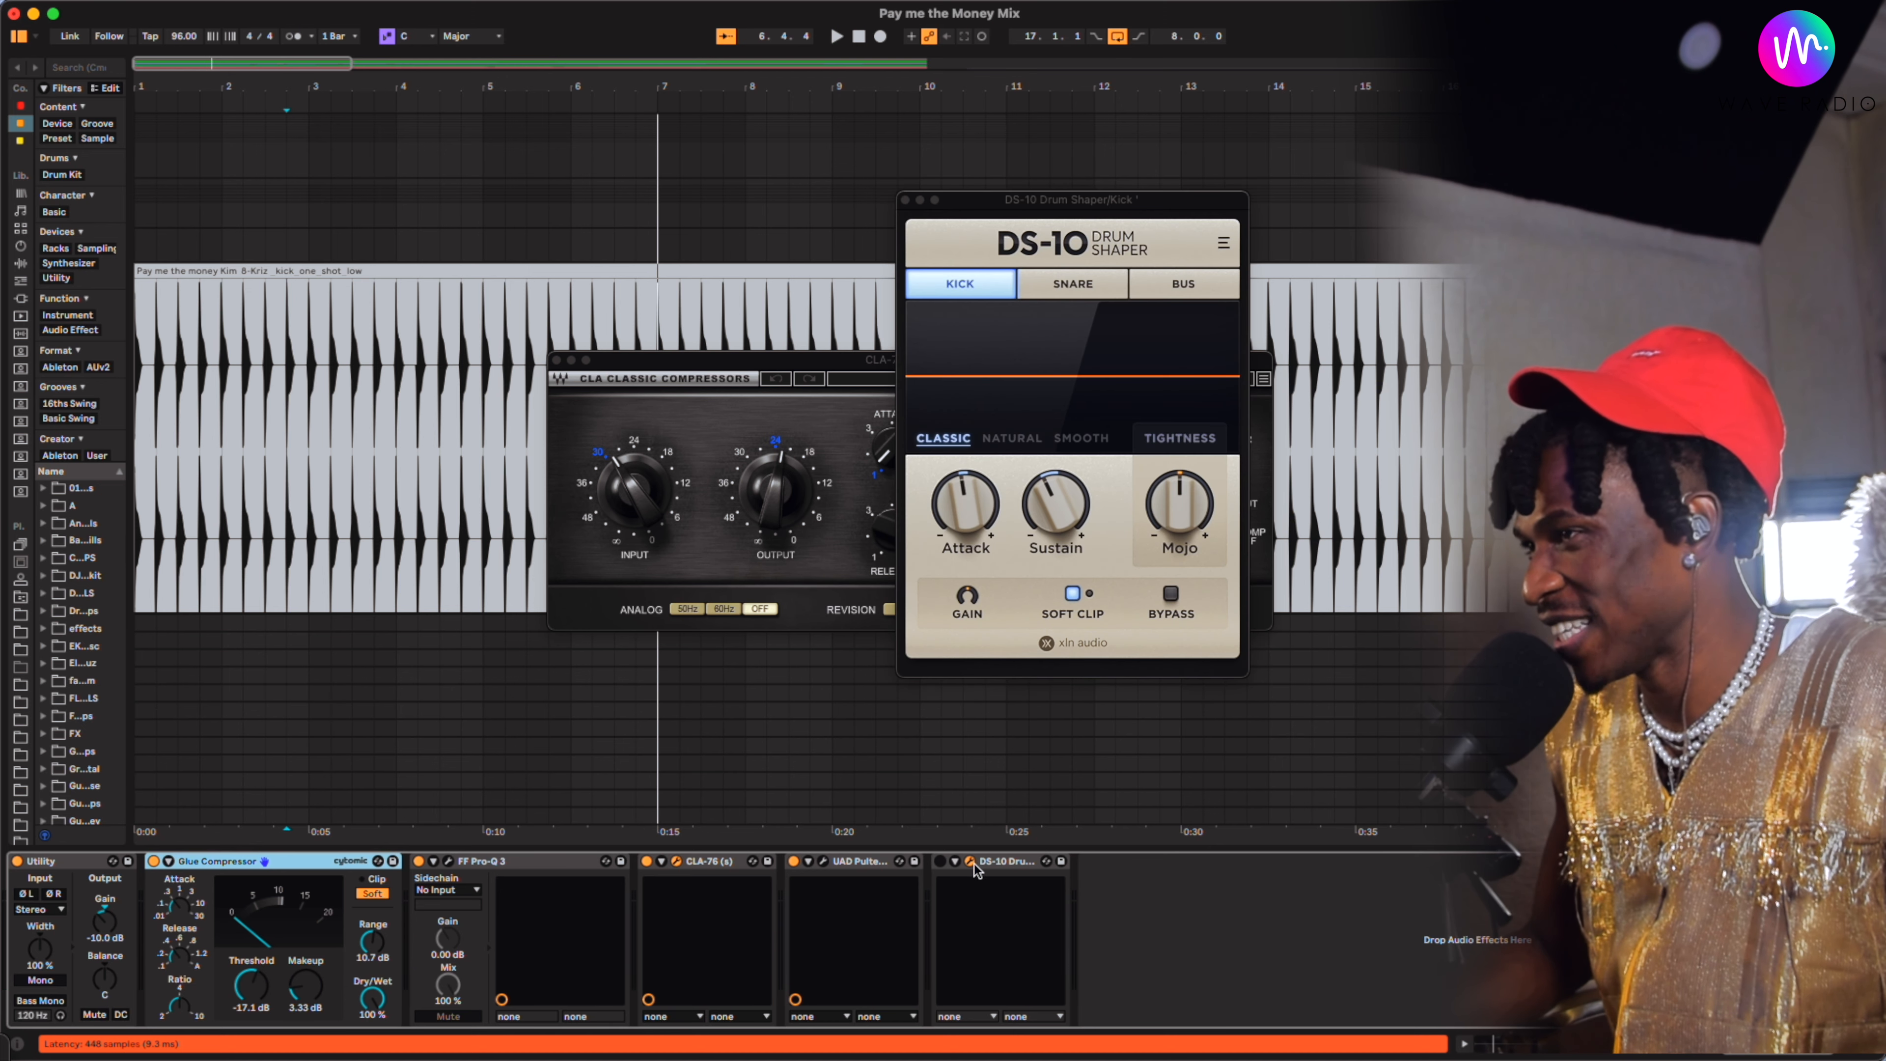
{"action": "key", "text": "space"}
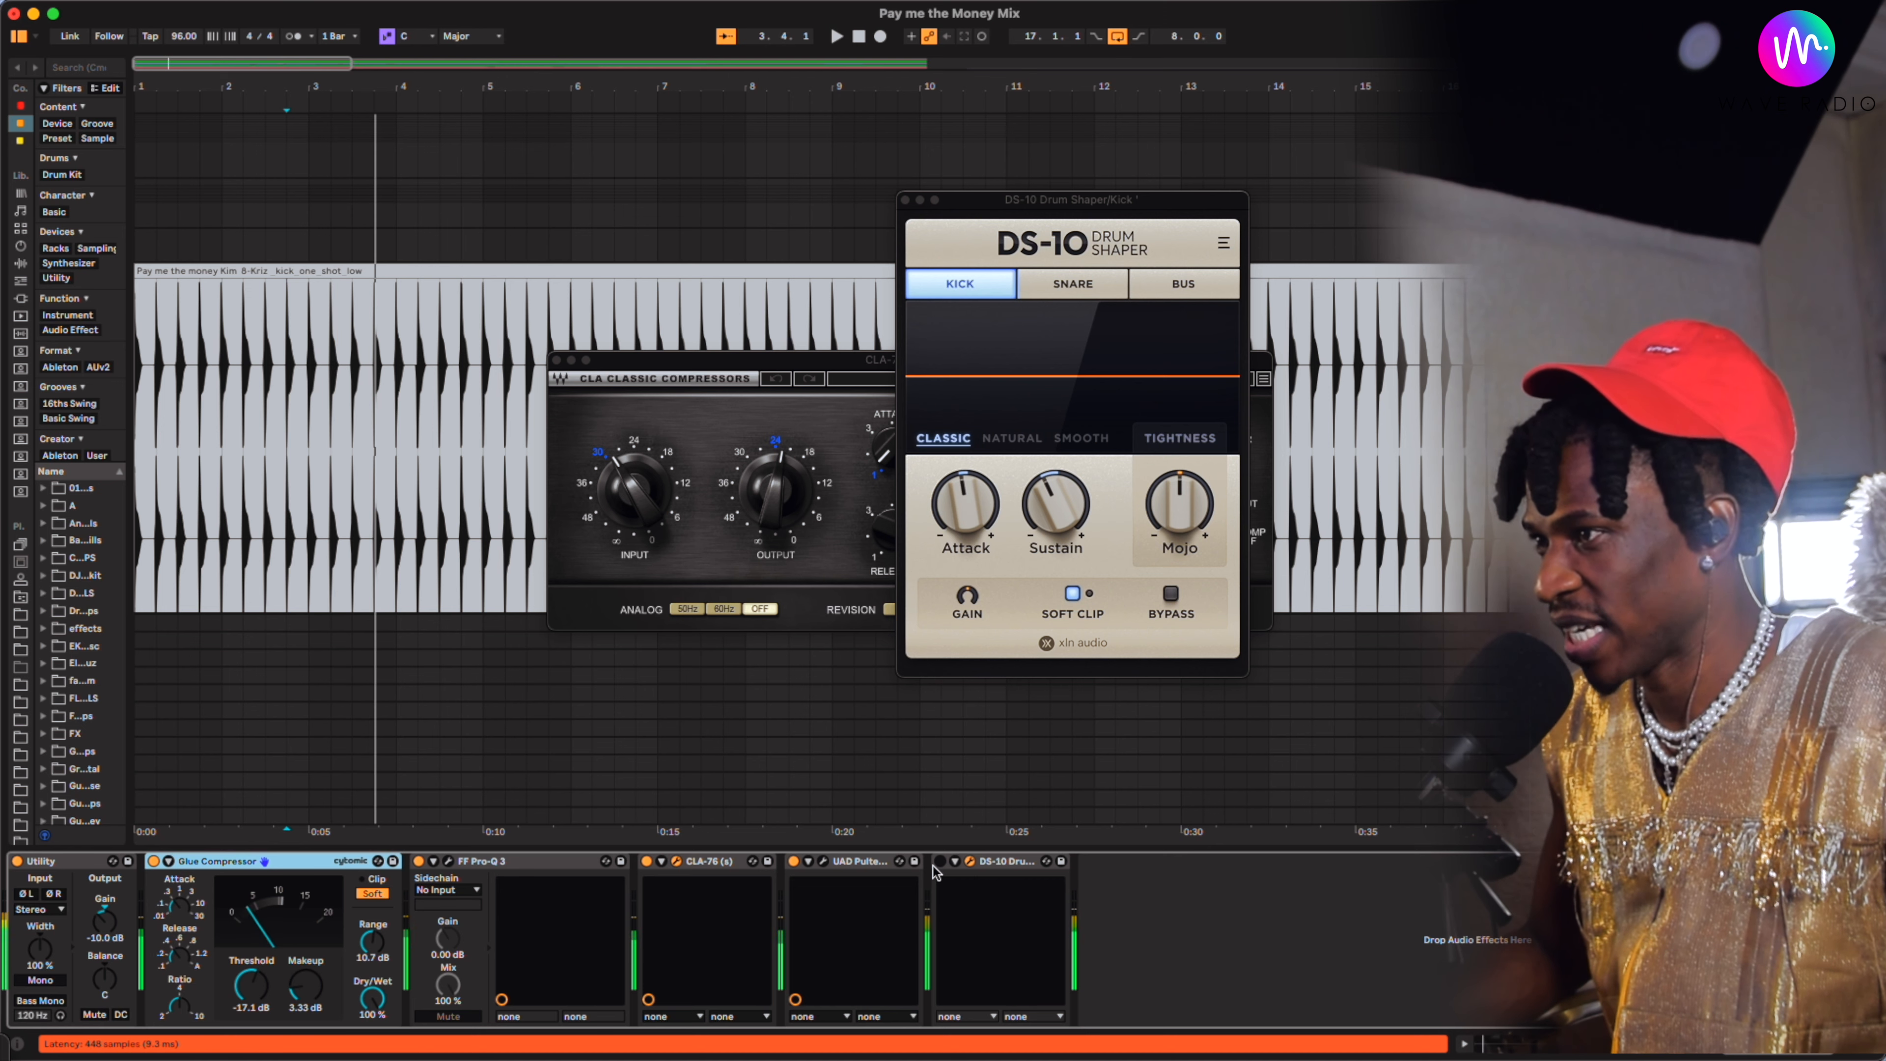
{"action": "left_click", "coordinate": [940, 862]}
{"action": "key", "text": "space"}
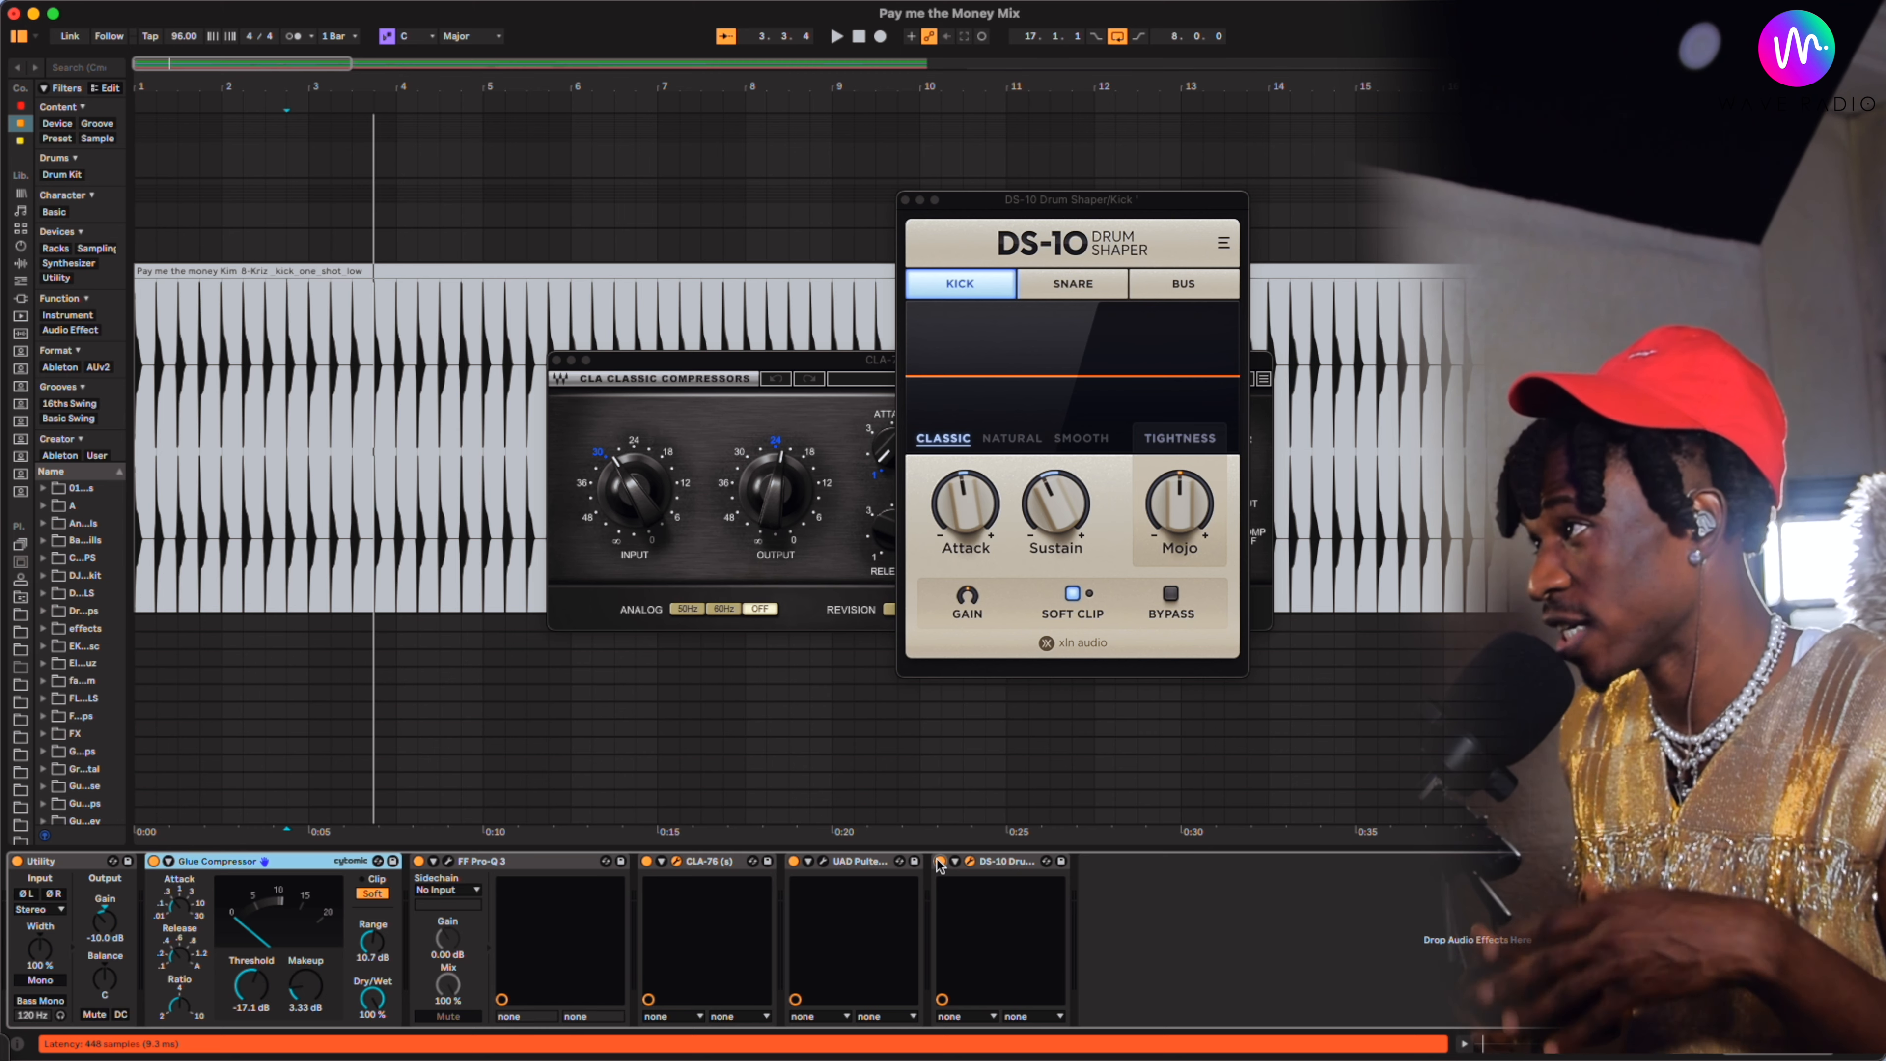
{"action": "left_click", "coordinate": [906, 200]}
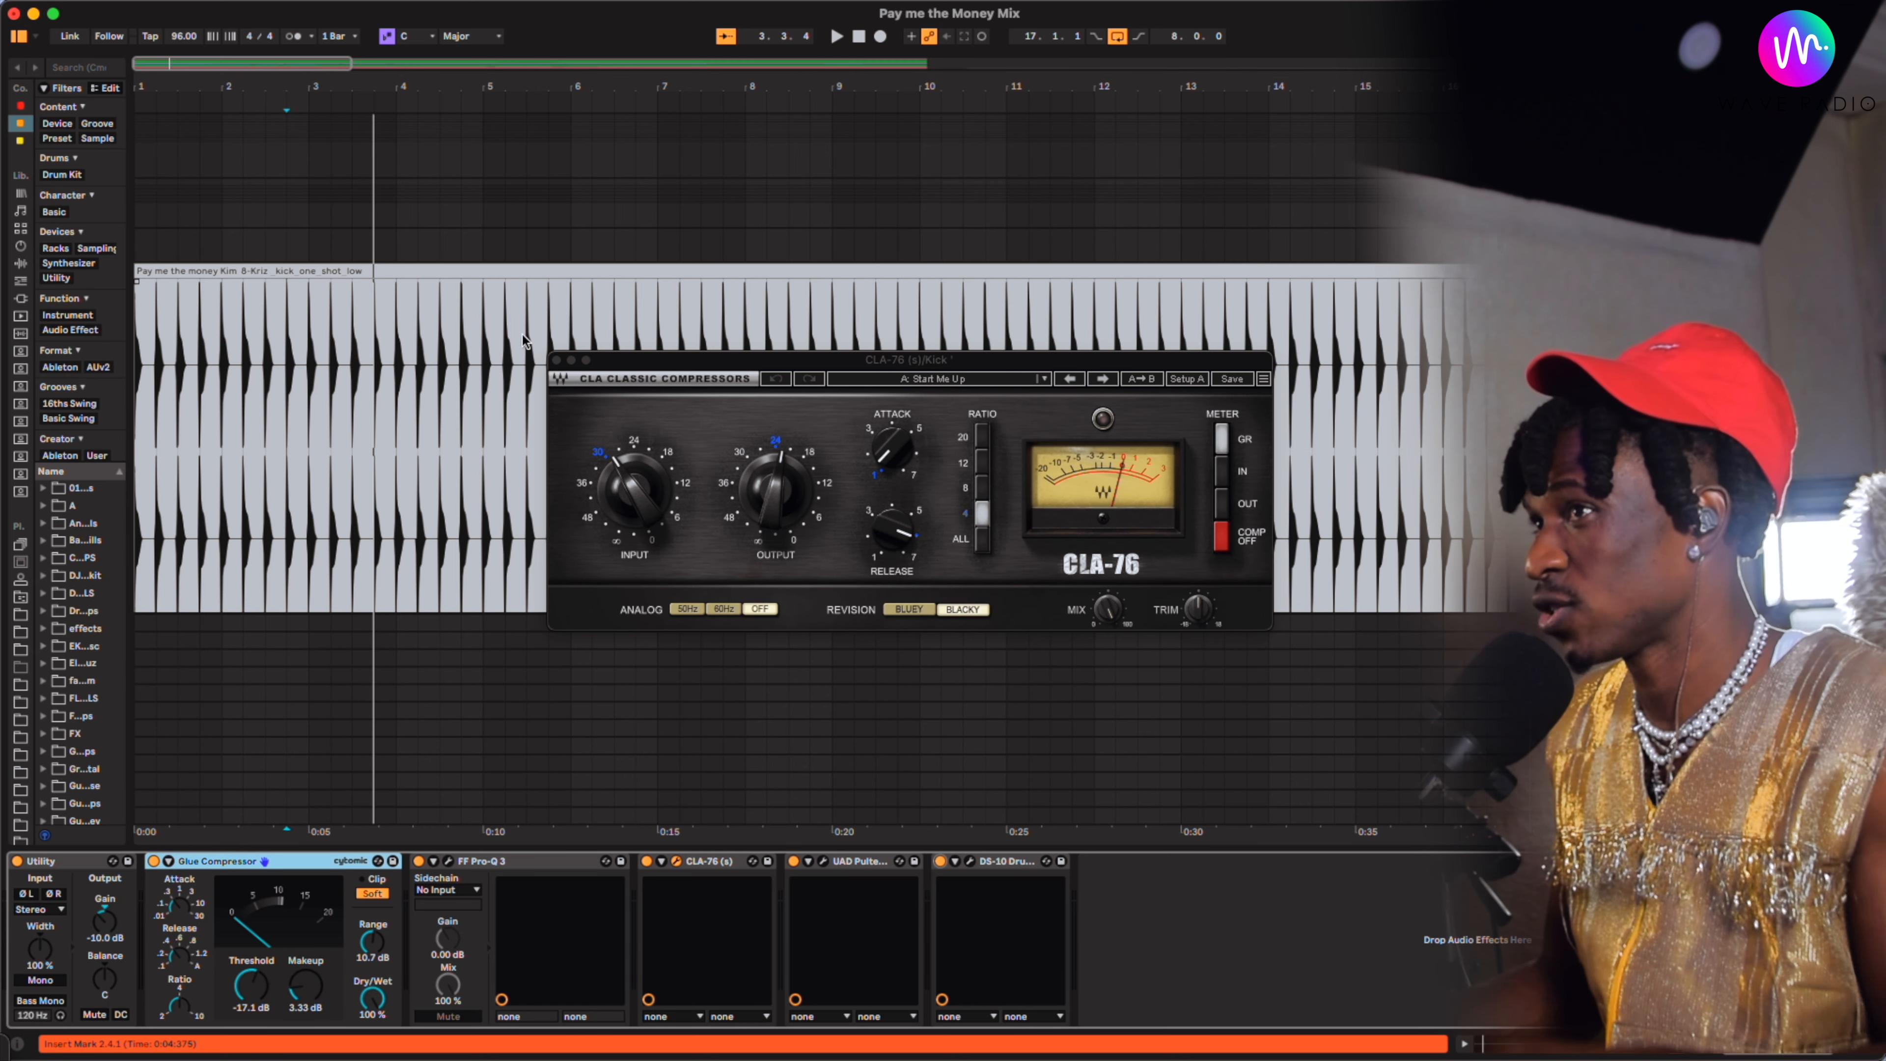
Try a lower gain on the kick clip, reset it to 0.0 dB, and return to the device chain
{"action": "scroll", "coordinate": [487, 346], "scroll_direction": "up", "scroll_amount": 6}
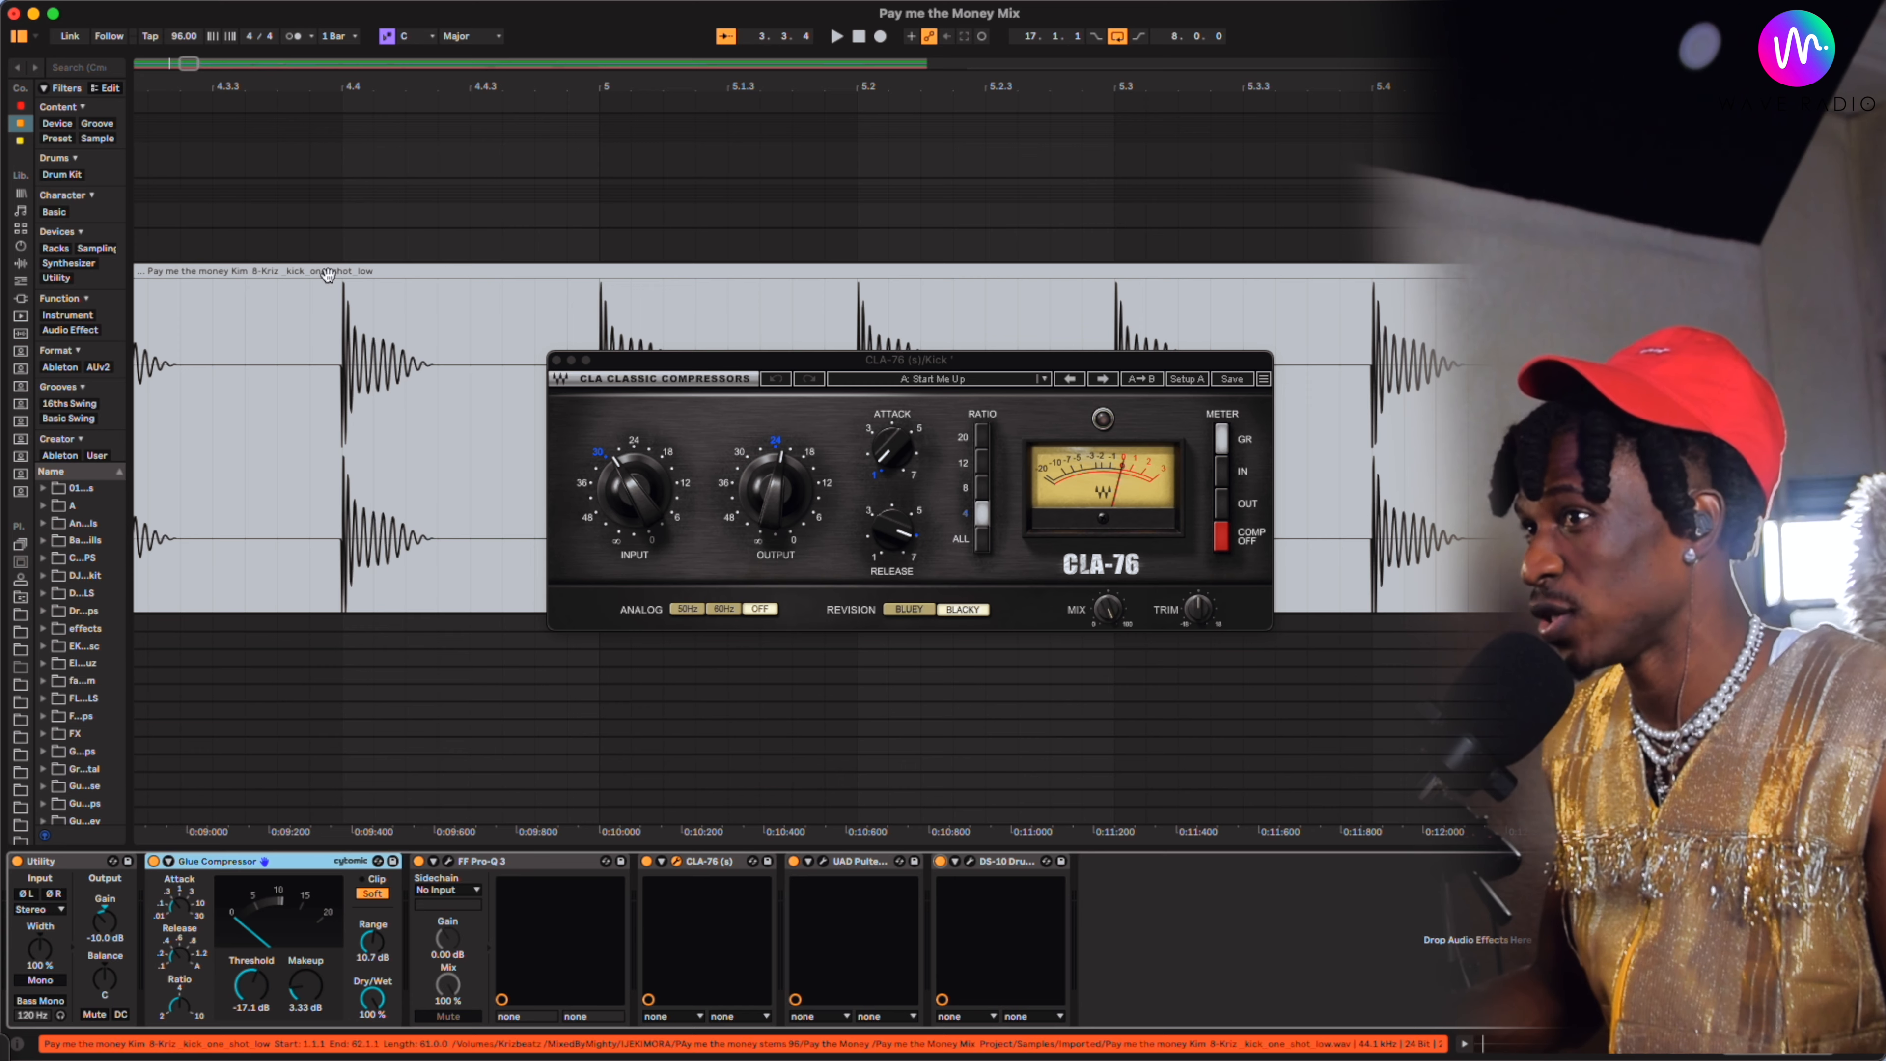
{"action": "scroll", "coordinate": [512, 535], "scroll_direction": "up", "scroll_amount": 5}
{"action": "scroll", "coordinate": [510, 535], "scroll_direction": "down", "scroll_amount": 5}
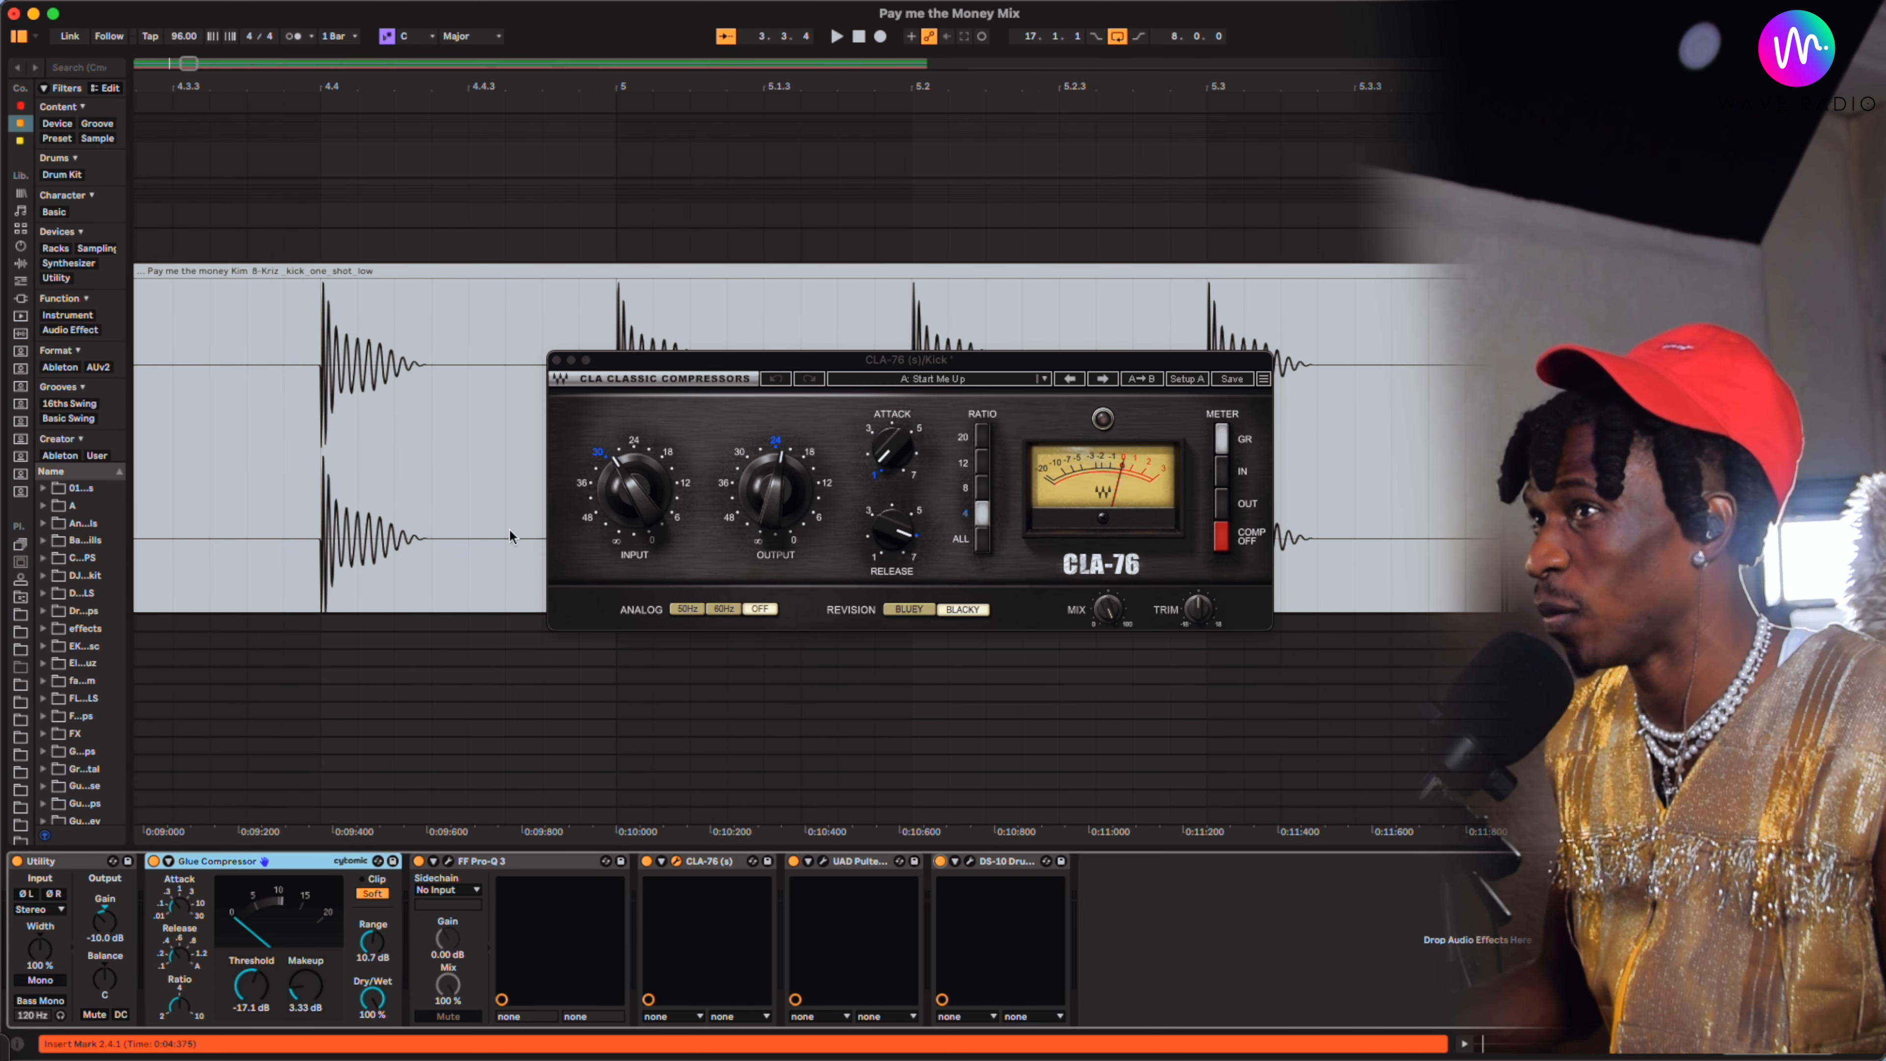
{"action": "left_click", "coordinate": [71, 862]}
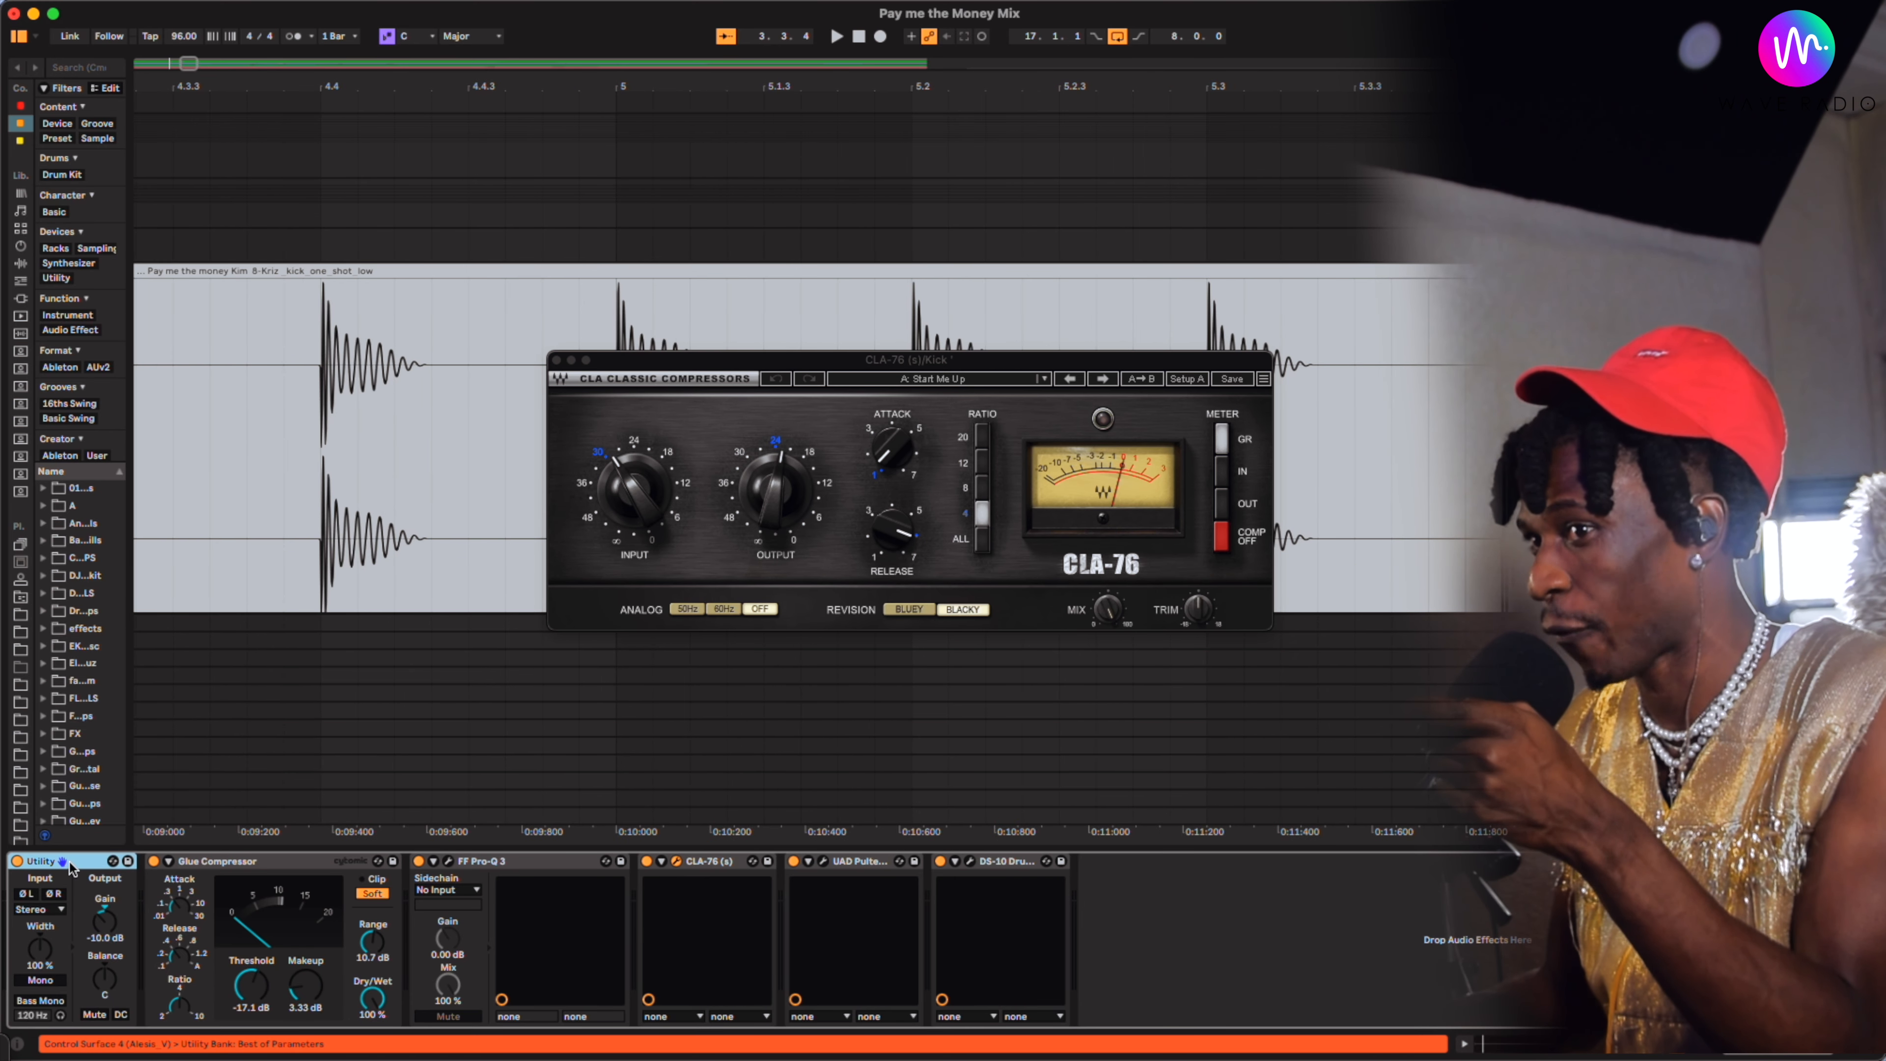
{"action": "left_click", "coordinate": [546, 264]}
{"action": "left_click_drag", "start_coordinate": [288, 961], "coordinate": [269, 1038]}
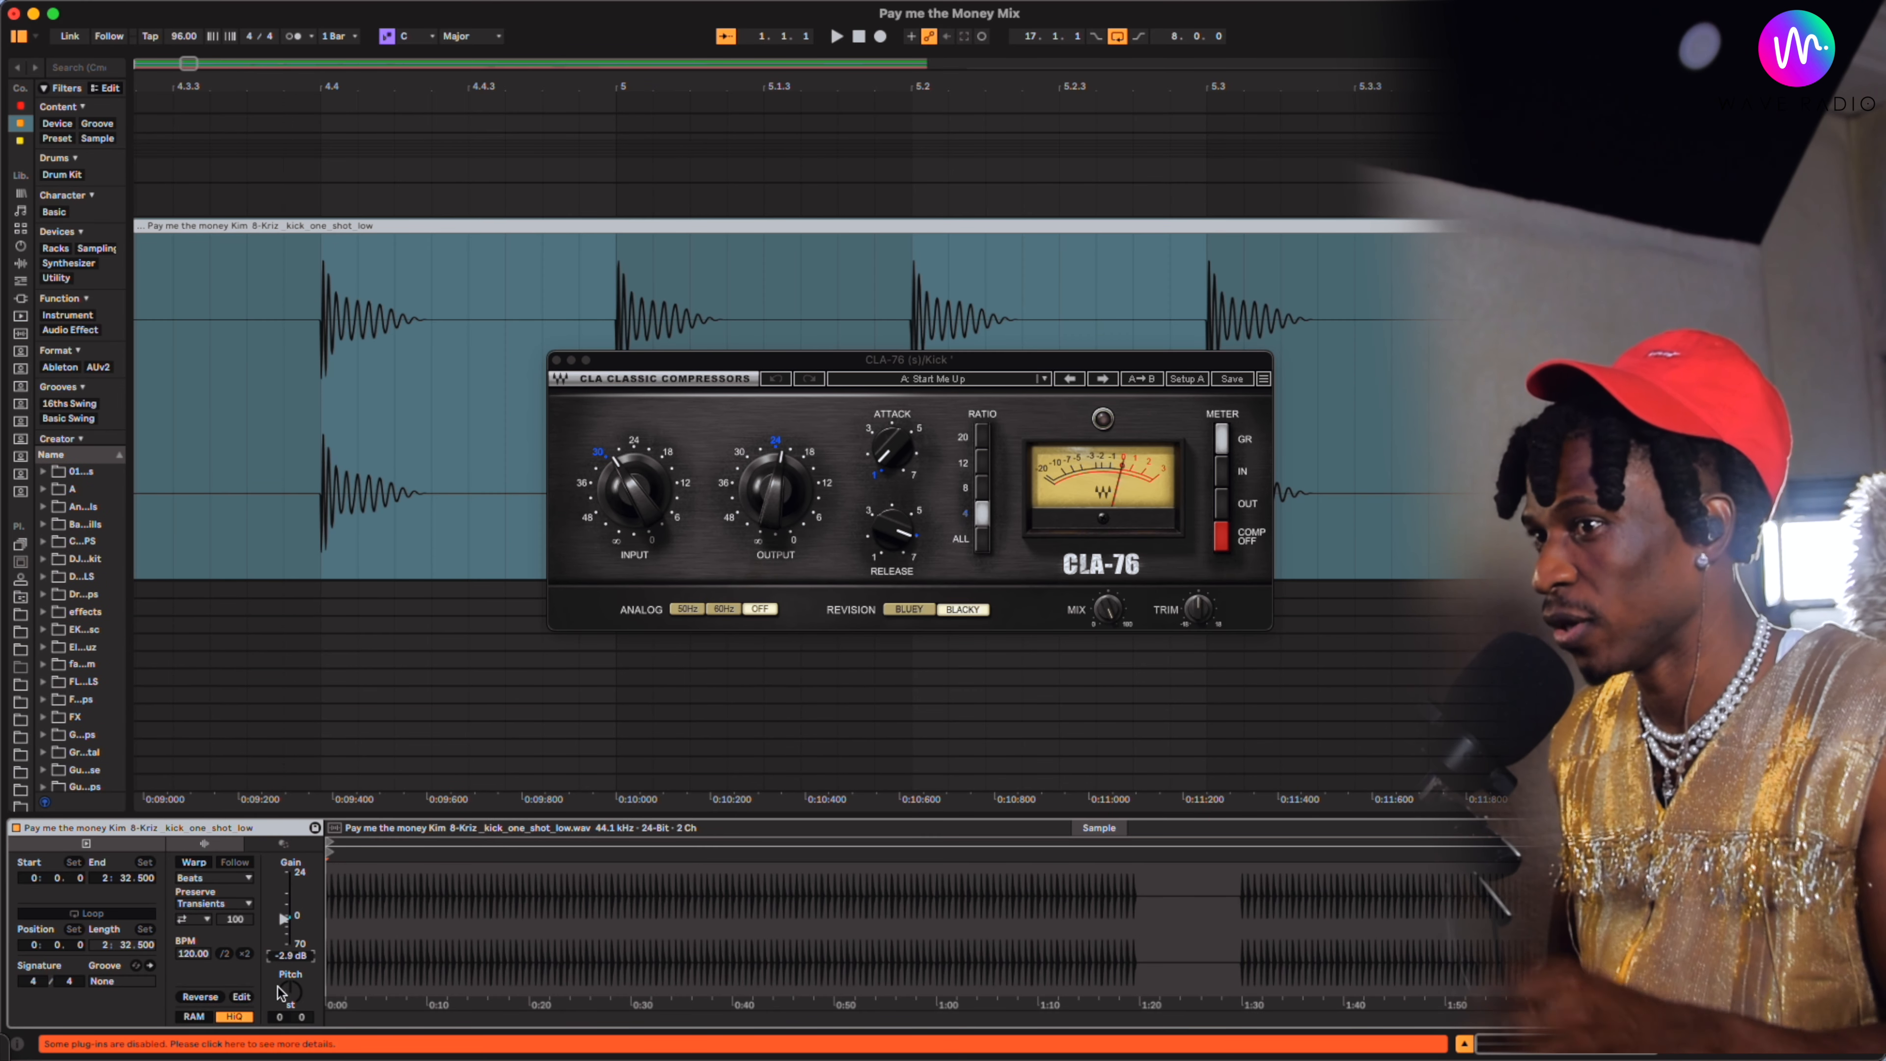
{"action": "left_click_drag", "start_coordinate": [290, 969], "coordinate": [292, 961]}
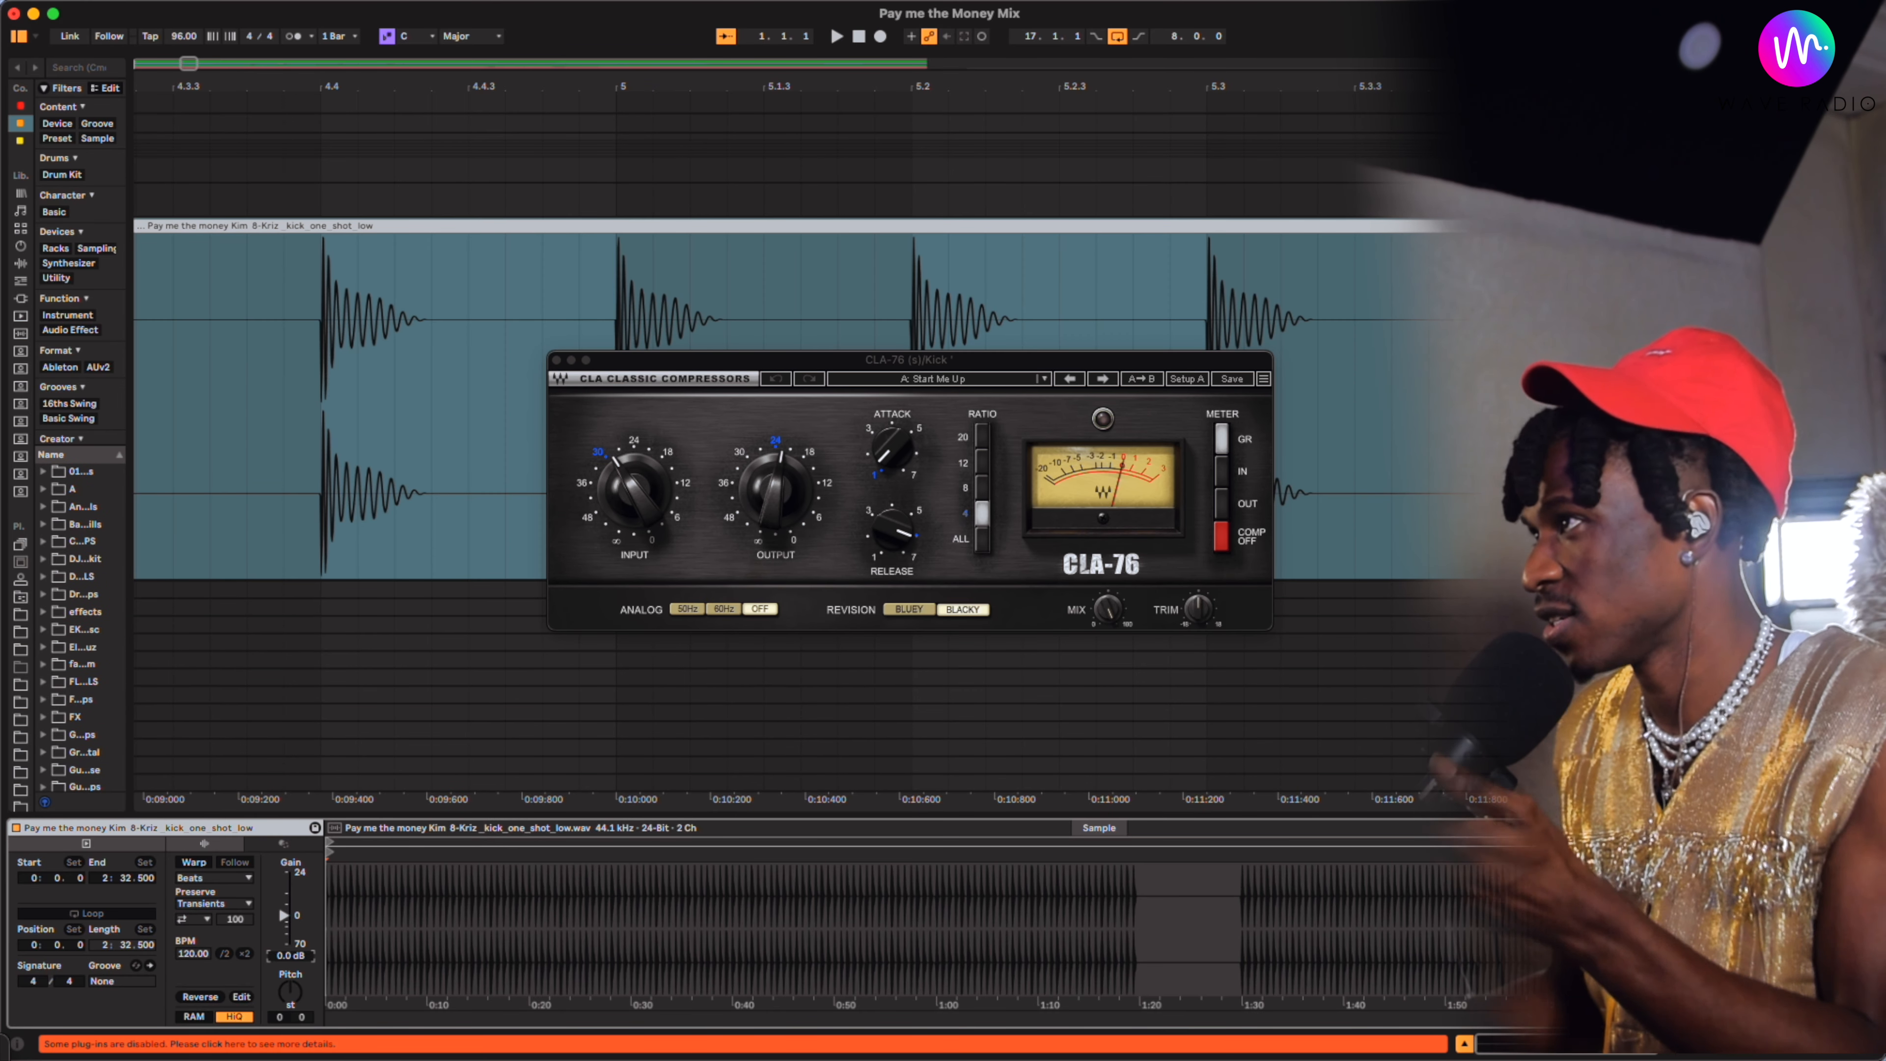
{"action": "key", "text": "shift+Tab"}
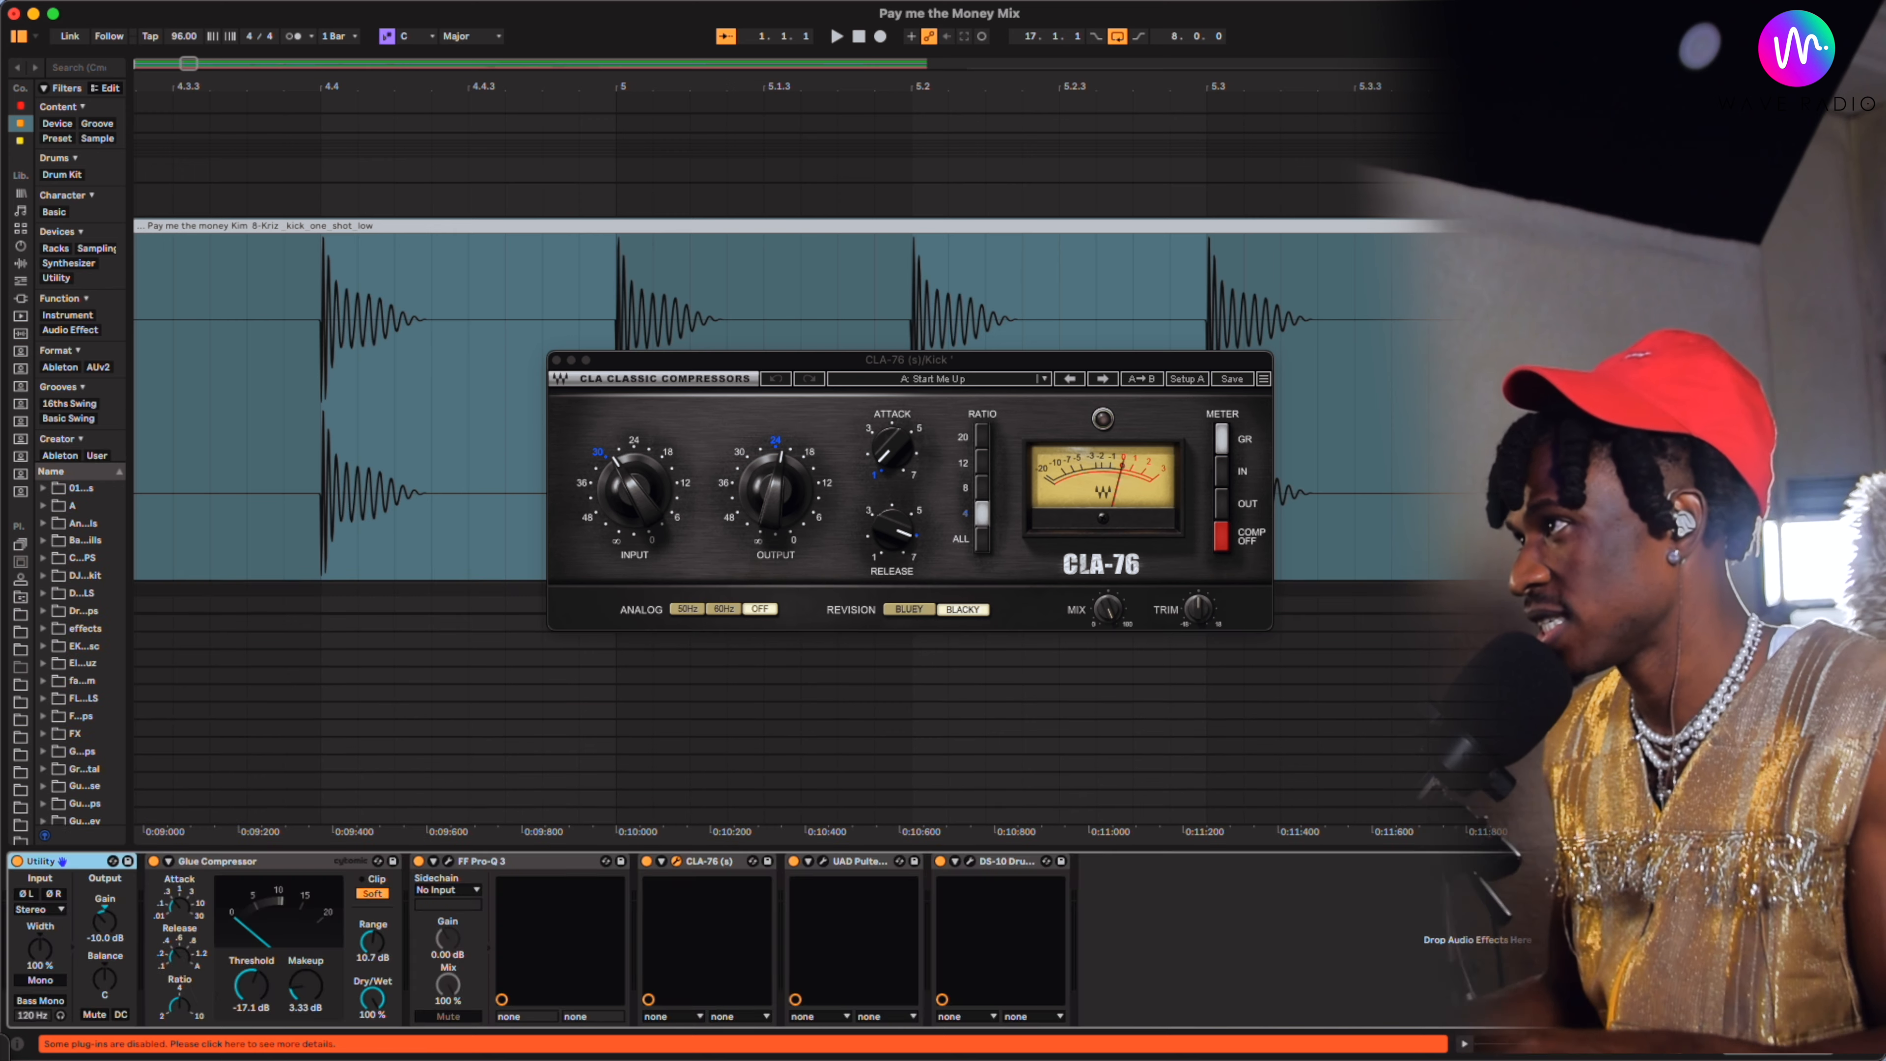
Close the CLA-76 window and listen to the kick from the start with its full effect chain active
{"action": "left_click", "coordinate": [556, 361]}
{"action": "scroll", "coordinate": [1241, 425], "scroll_direction": "down", "scroll_amount": 10}
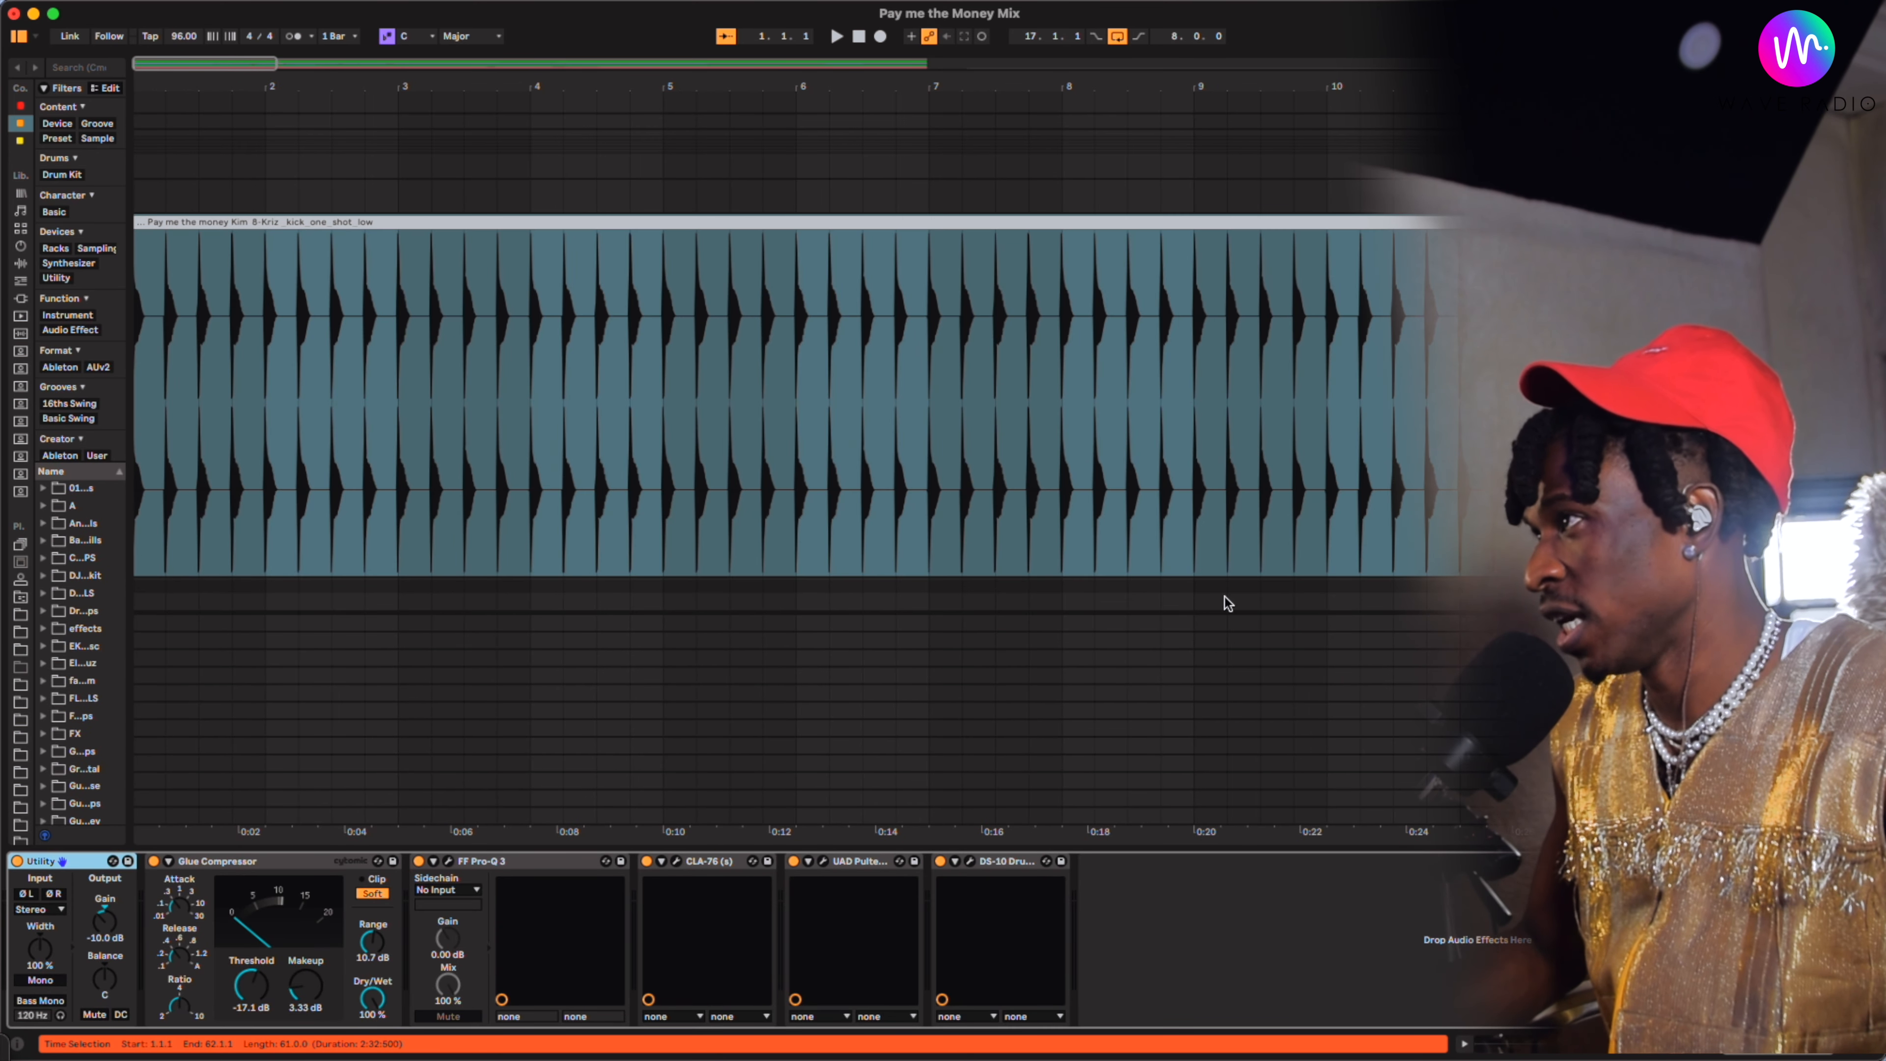
{"action": "scroll", "coordinate": [1356, 361], "scroll_direction": "down", "scroll_amount": 2}
{"action": "key", "text": "space"}
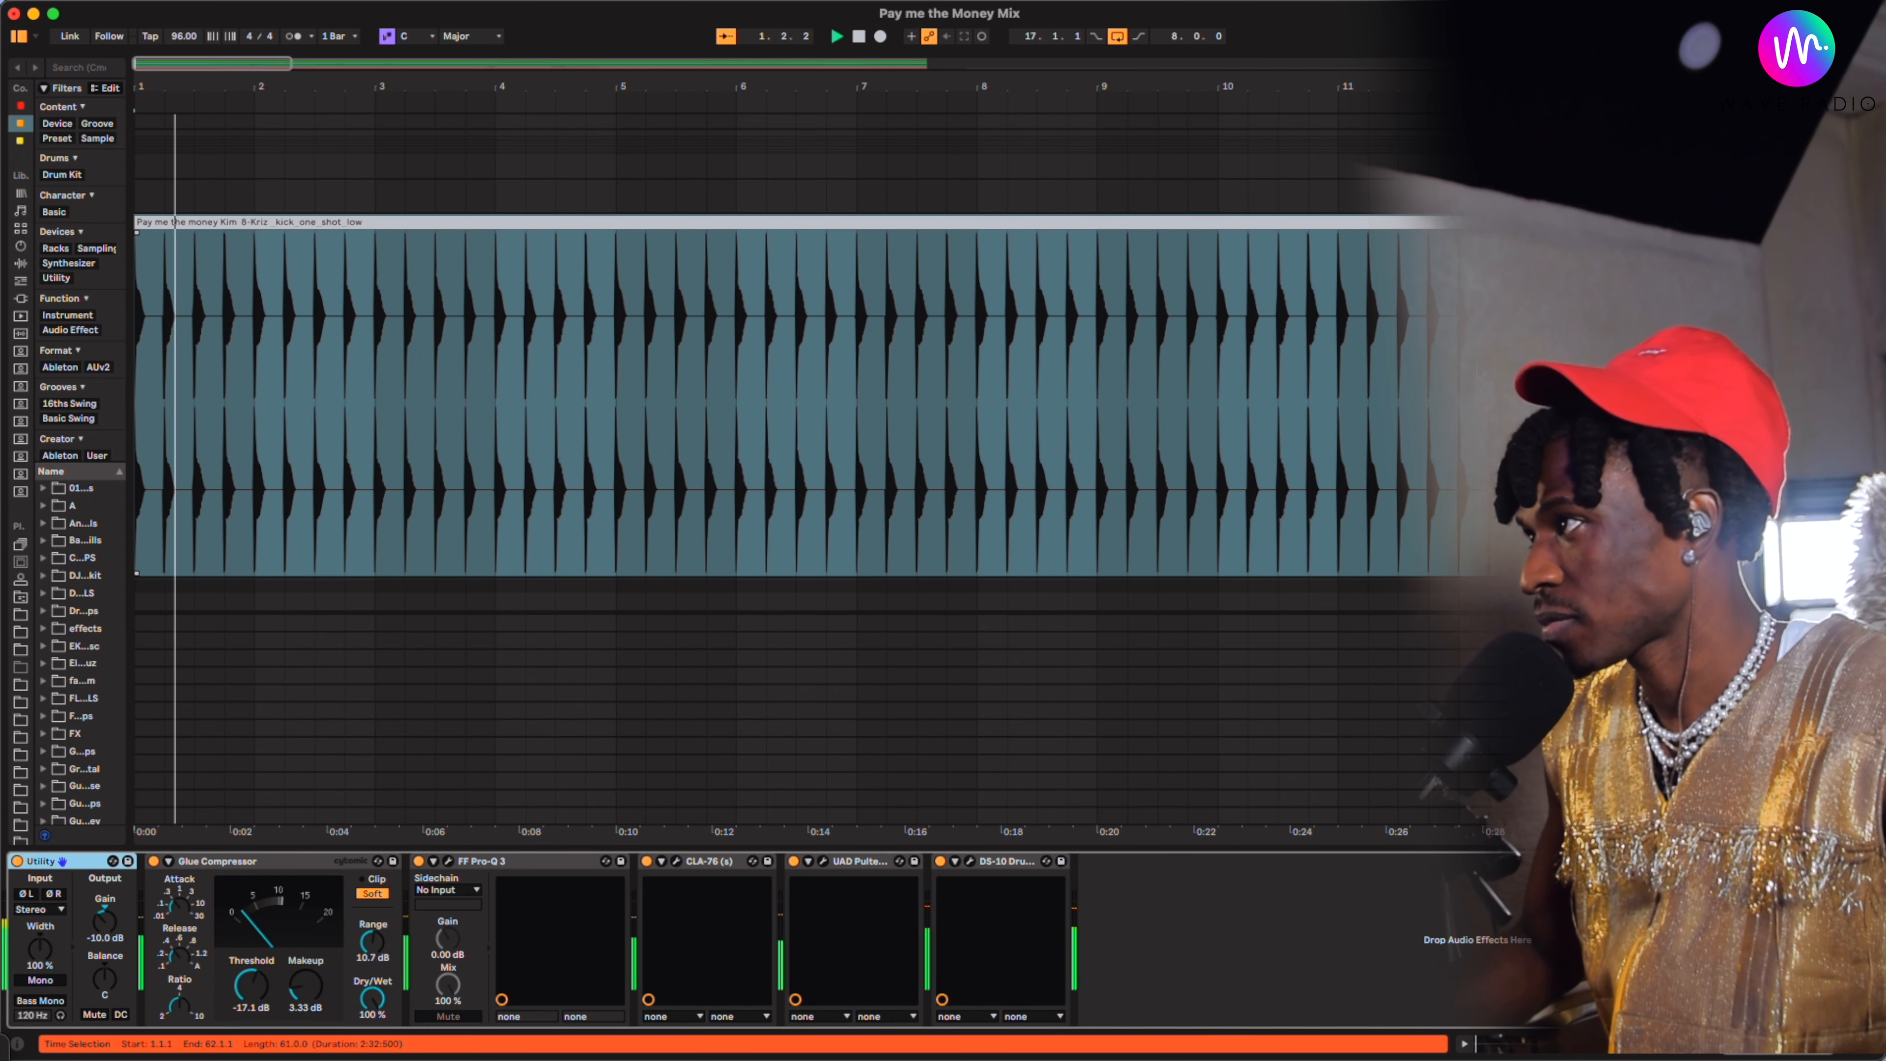
{"action": "scroll", "coordinate": [1181, 527], "scroll_direction": "down", "scroll_amount": 1}
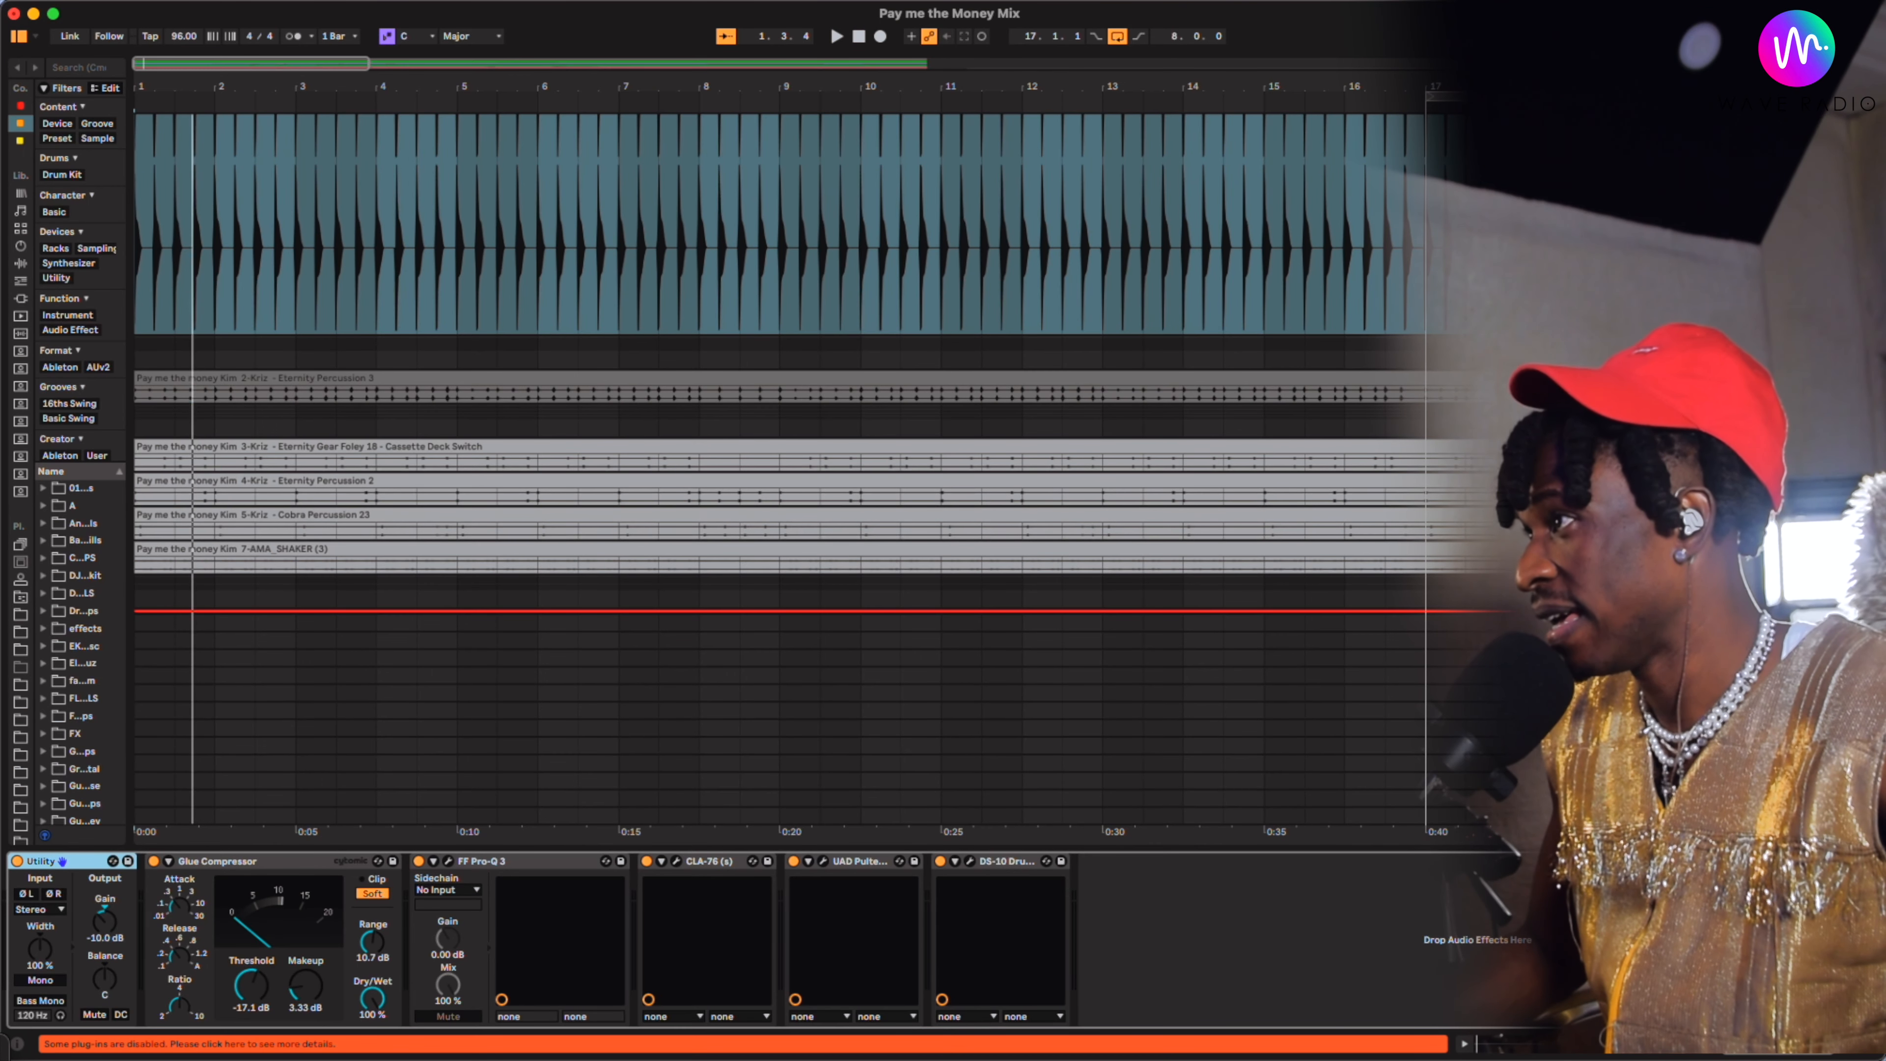
Select the snare track's percussion clip, play it, and open the snare's Pro-Q 3 window
{"action": "left_click", "coordinate": [1634, 378]}
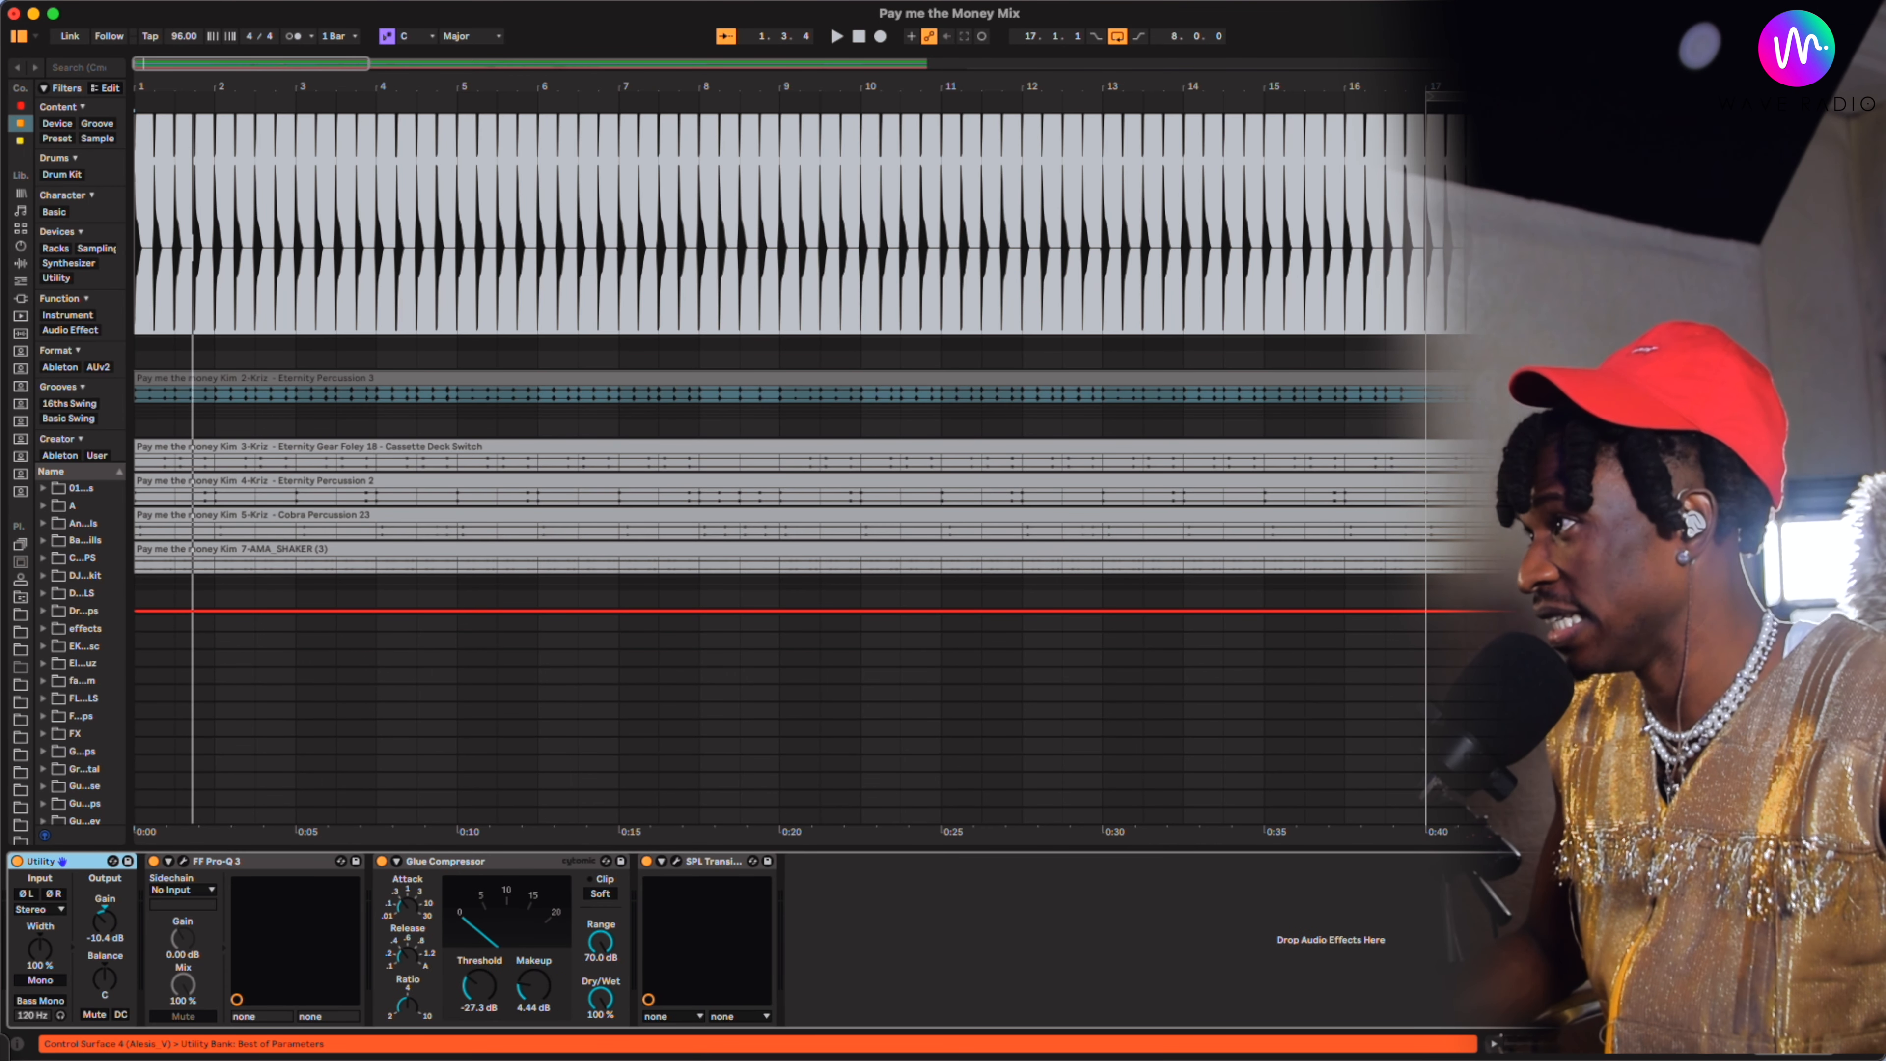
{"action": "left_click", "coordinate": [951, 377]}
{"action": "key", "text": "space"}
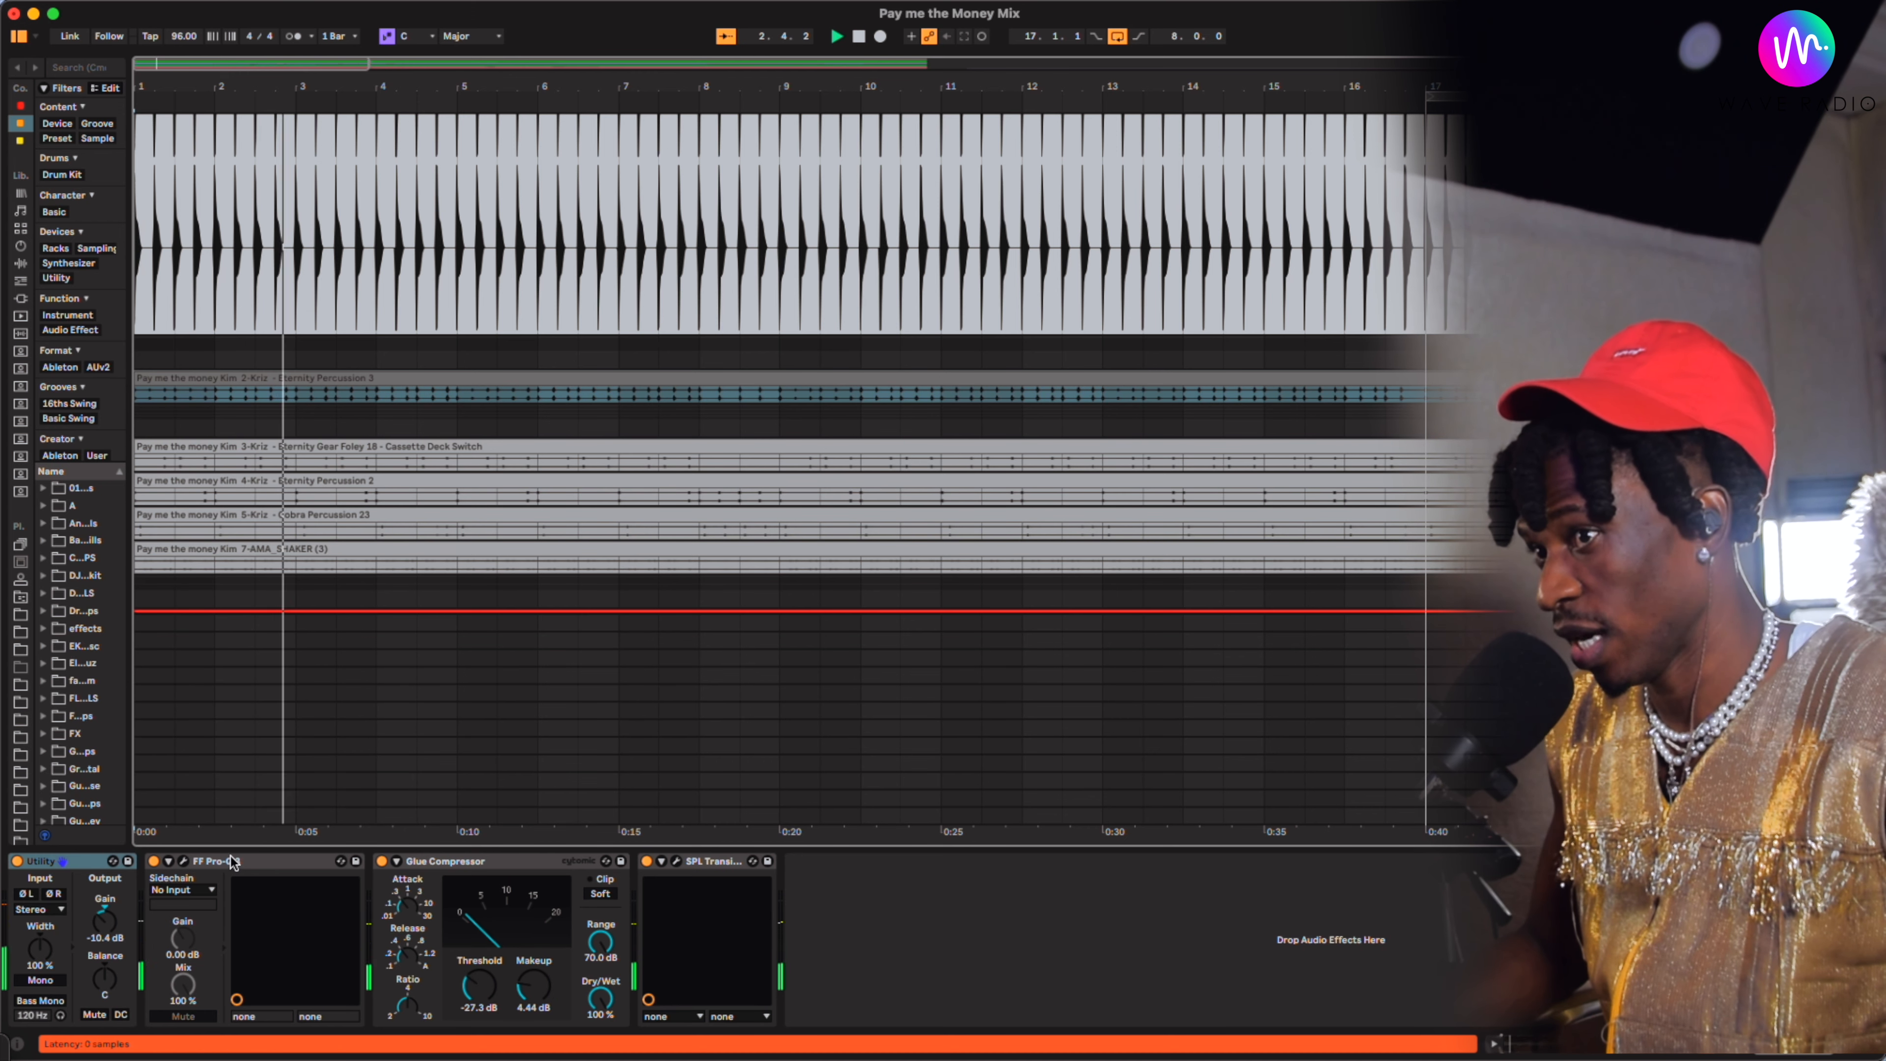
{"action": "left_click", "coordinate": [149, 868]}
{"action": "left_click", "coordinate": [183, 862]}
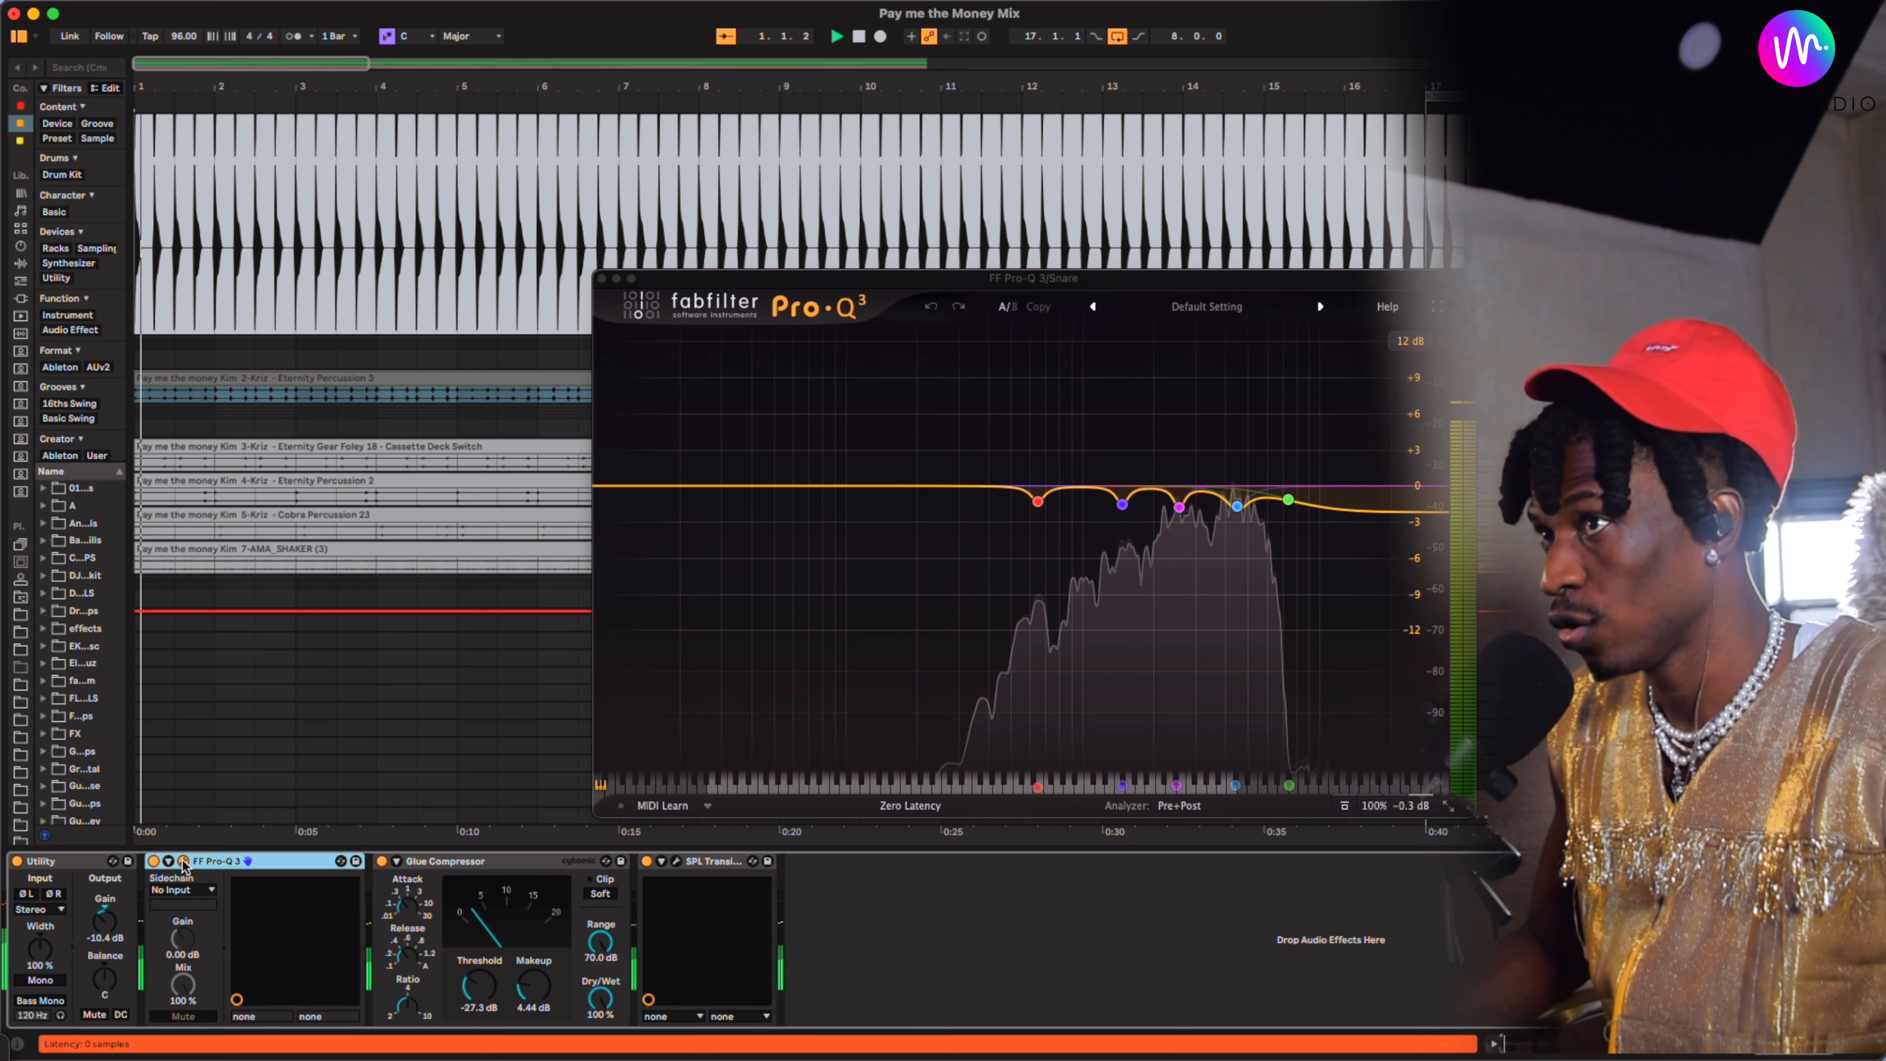
Play the snare and solo its 4471.8 Hz EQ band to hear that range, ending the band solo after listening
{"action": "scroll", "coordinate": [364, 335], "scroll_direction": "up", "scroll_amount": 3}
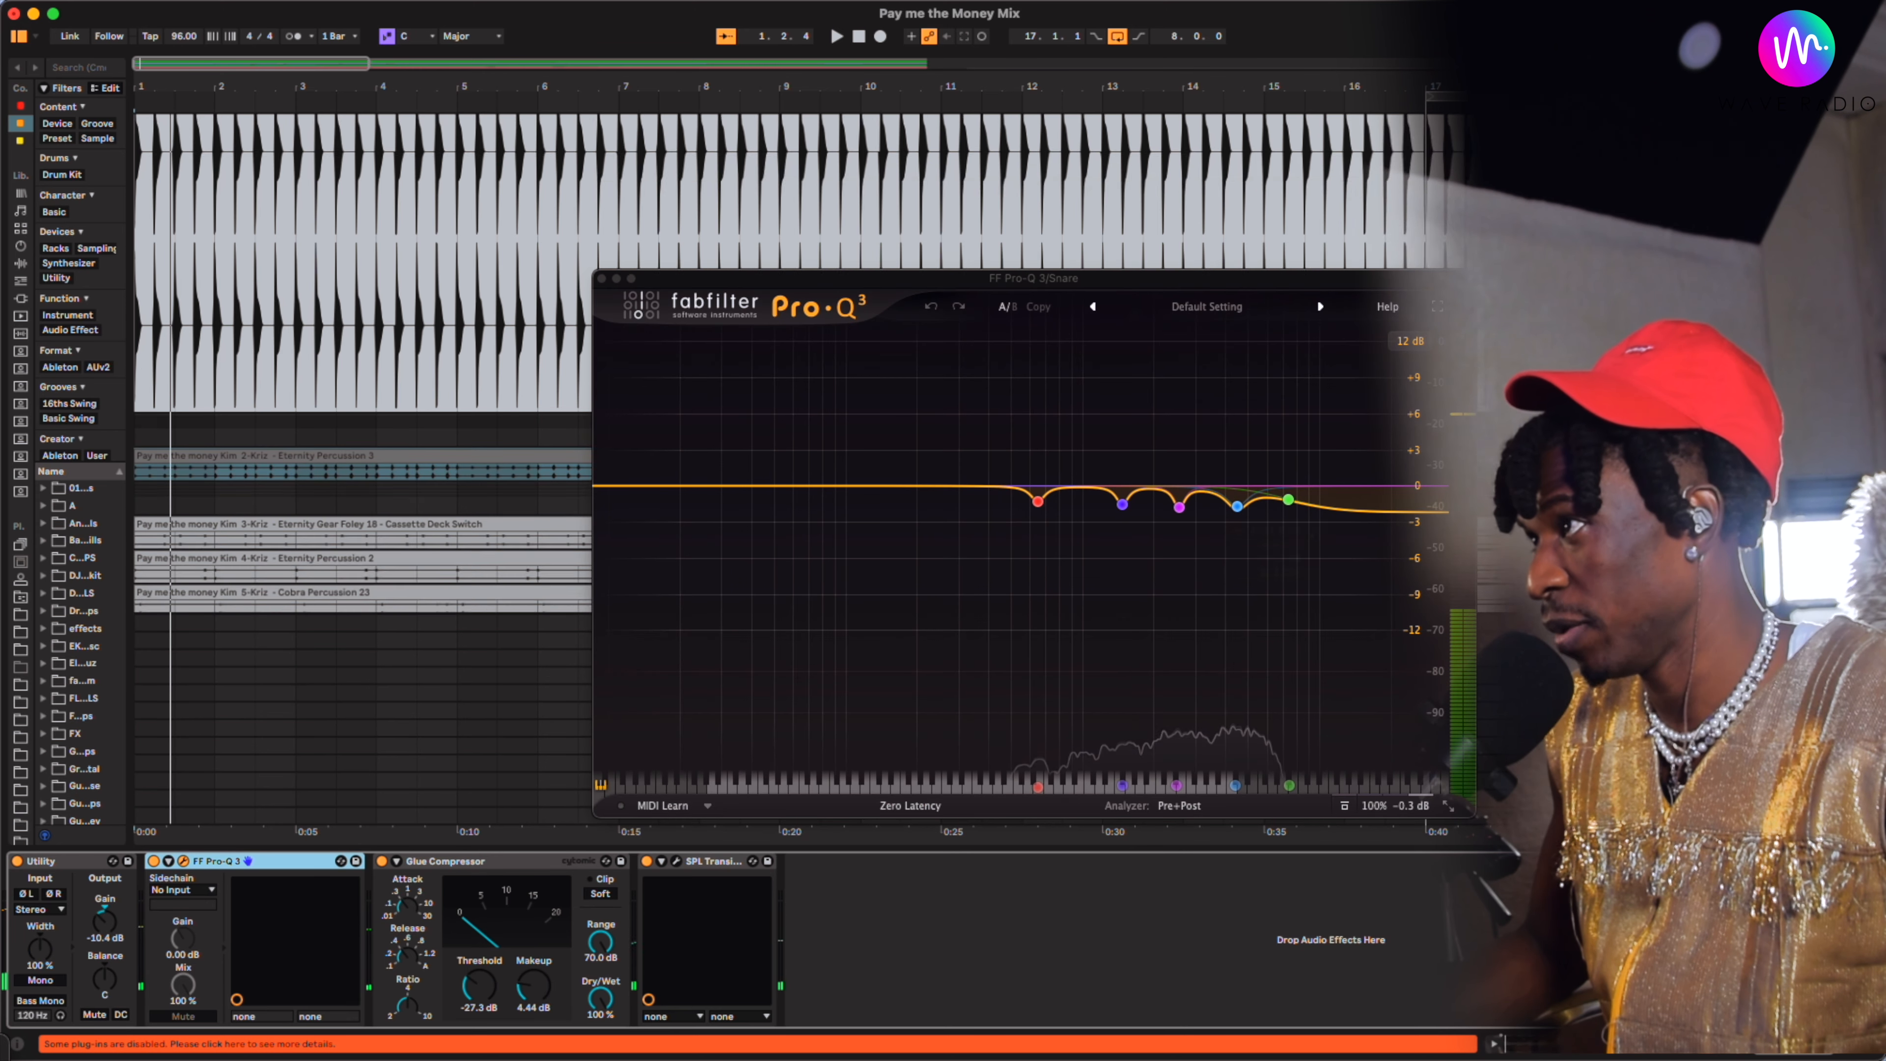
{"action": "key", "text": "space"}
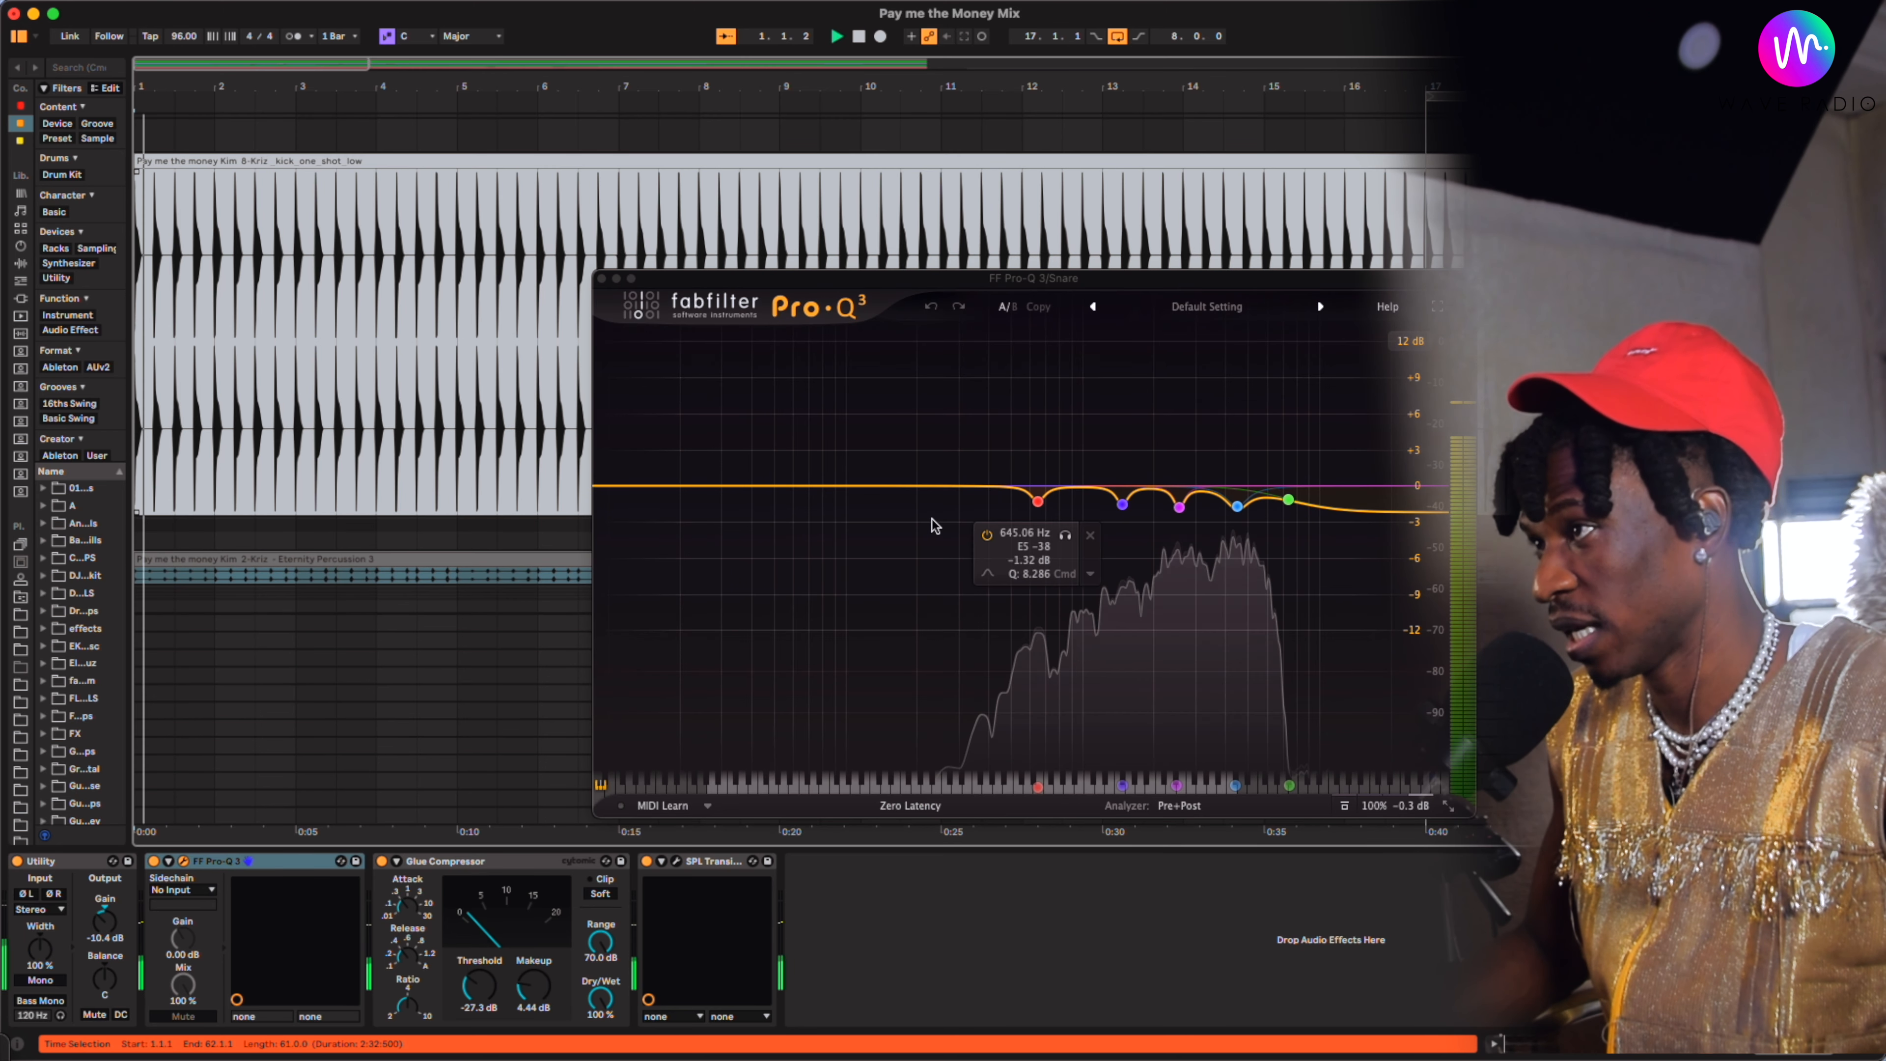
{"action": "left_click", "coordinate": [1238, 507]}
{"action": "left_click", "coordinate": [1267, 539]}
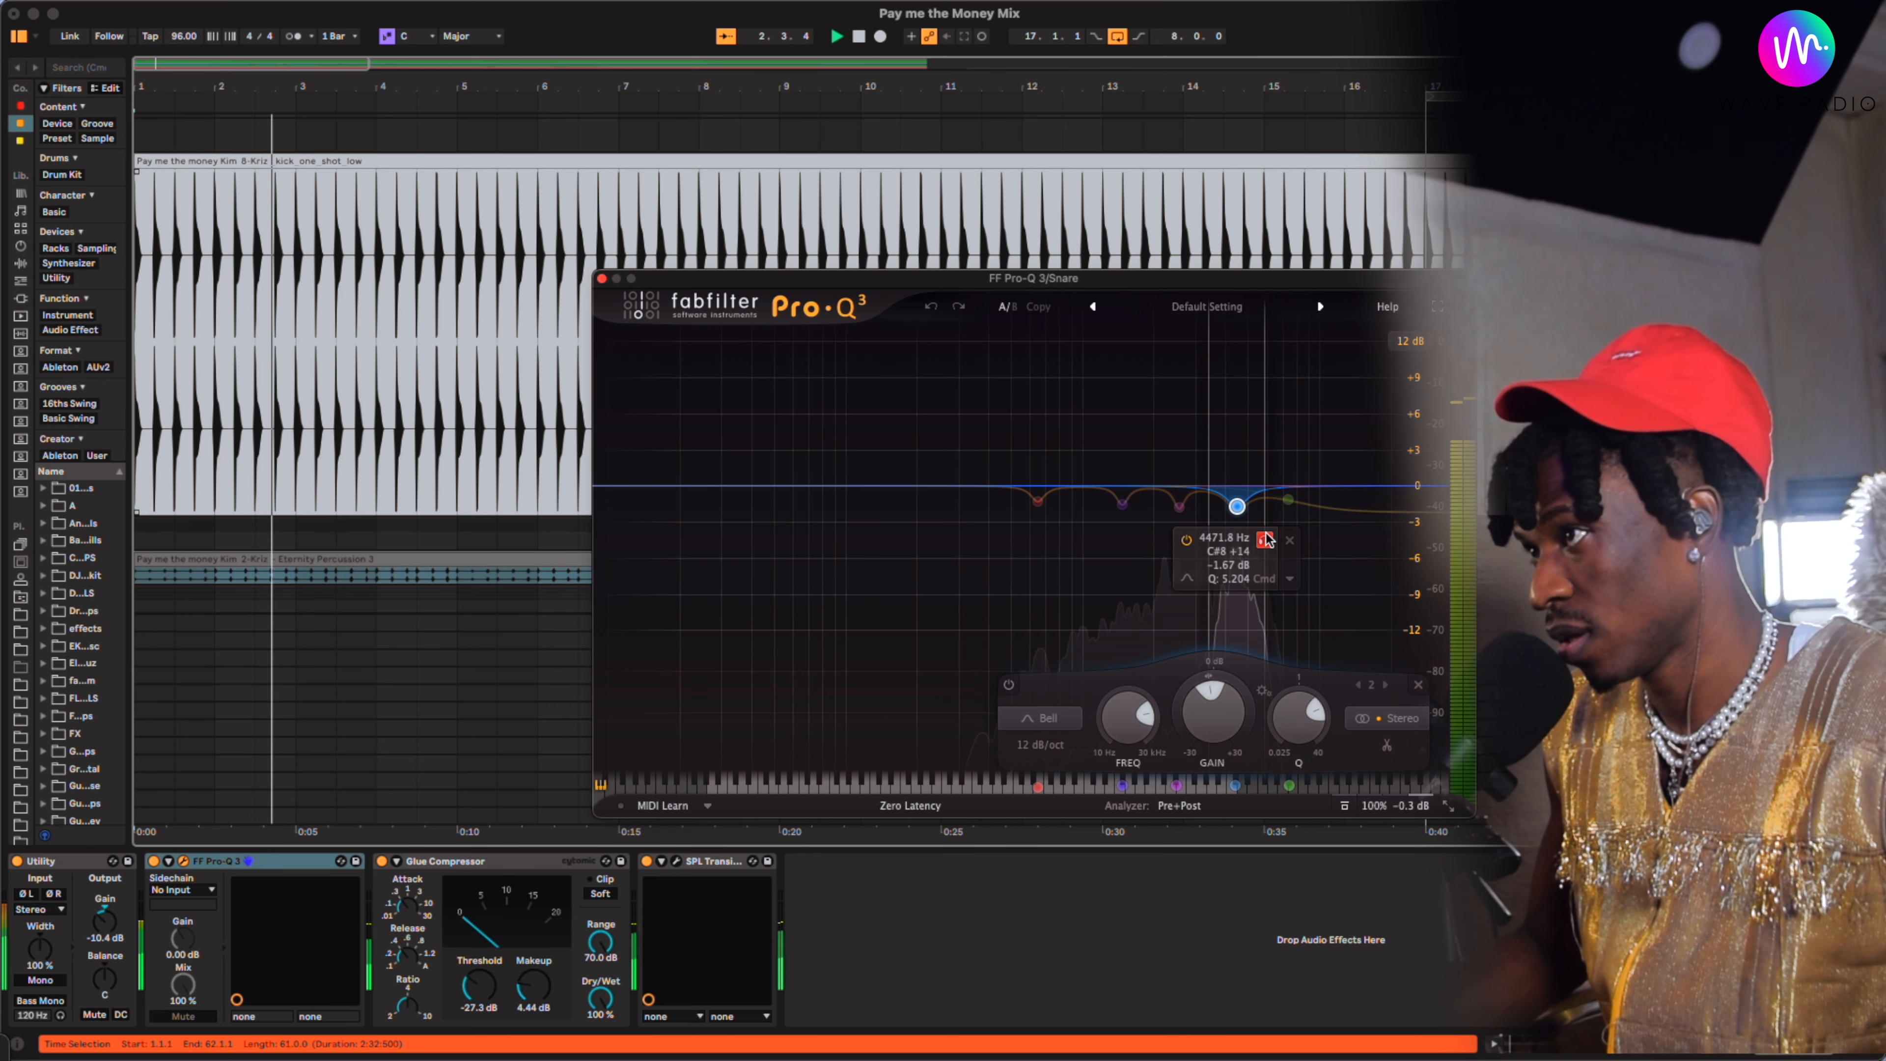
{"action": "left_click", "coordinate": [1266, 539]}
Audition the snare EQ's 2542.8 Hz and 1473.6 Hz bands in solo, and close the Pro-Q 3 window
{"action": "left_click", "coordinate": [1179, 508]}
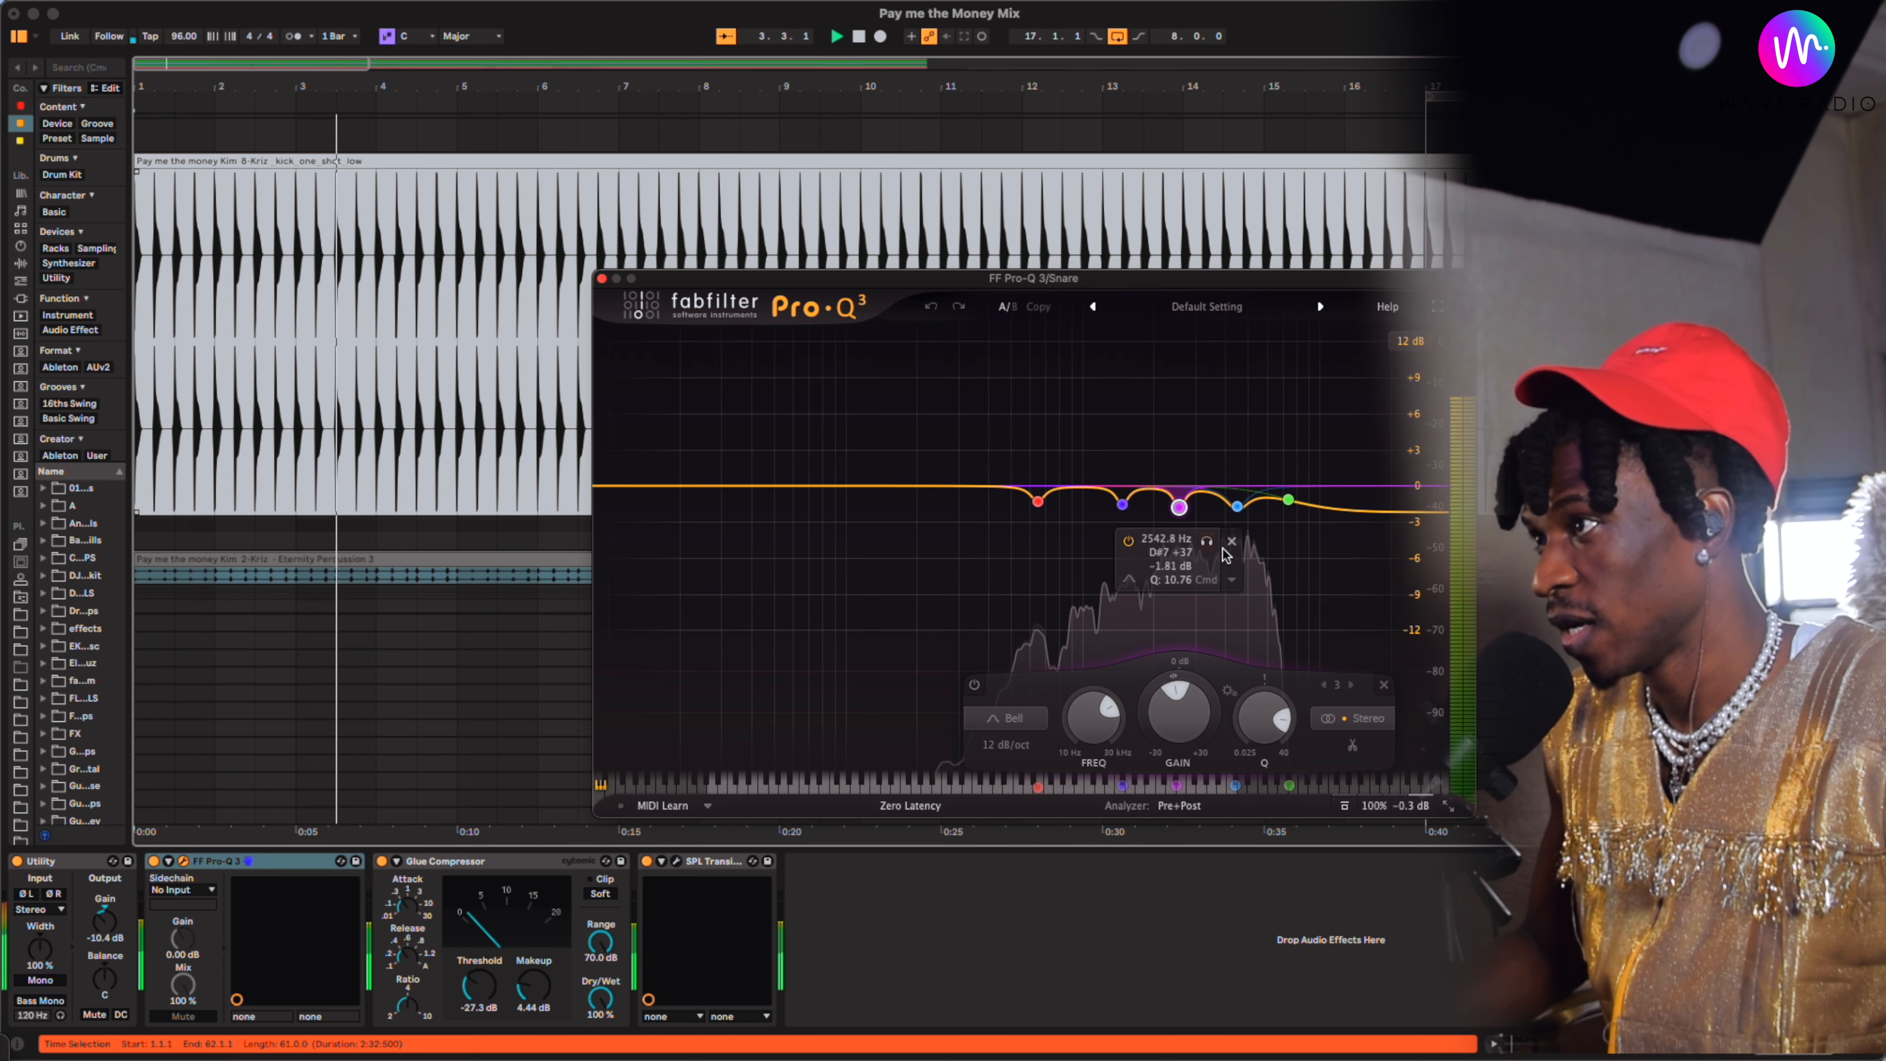
{"action": "left_click", "coordinate": [1207, 541]}
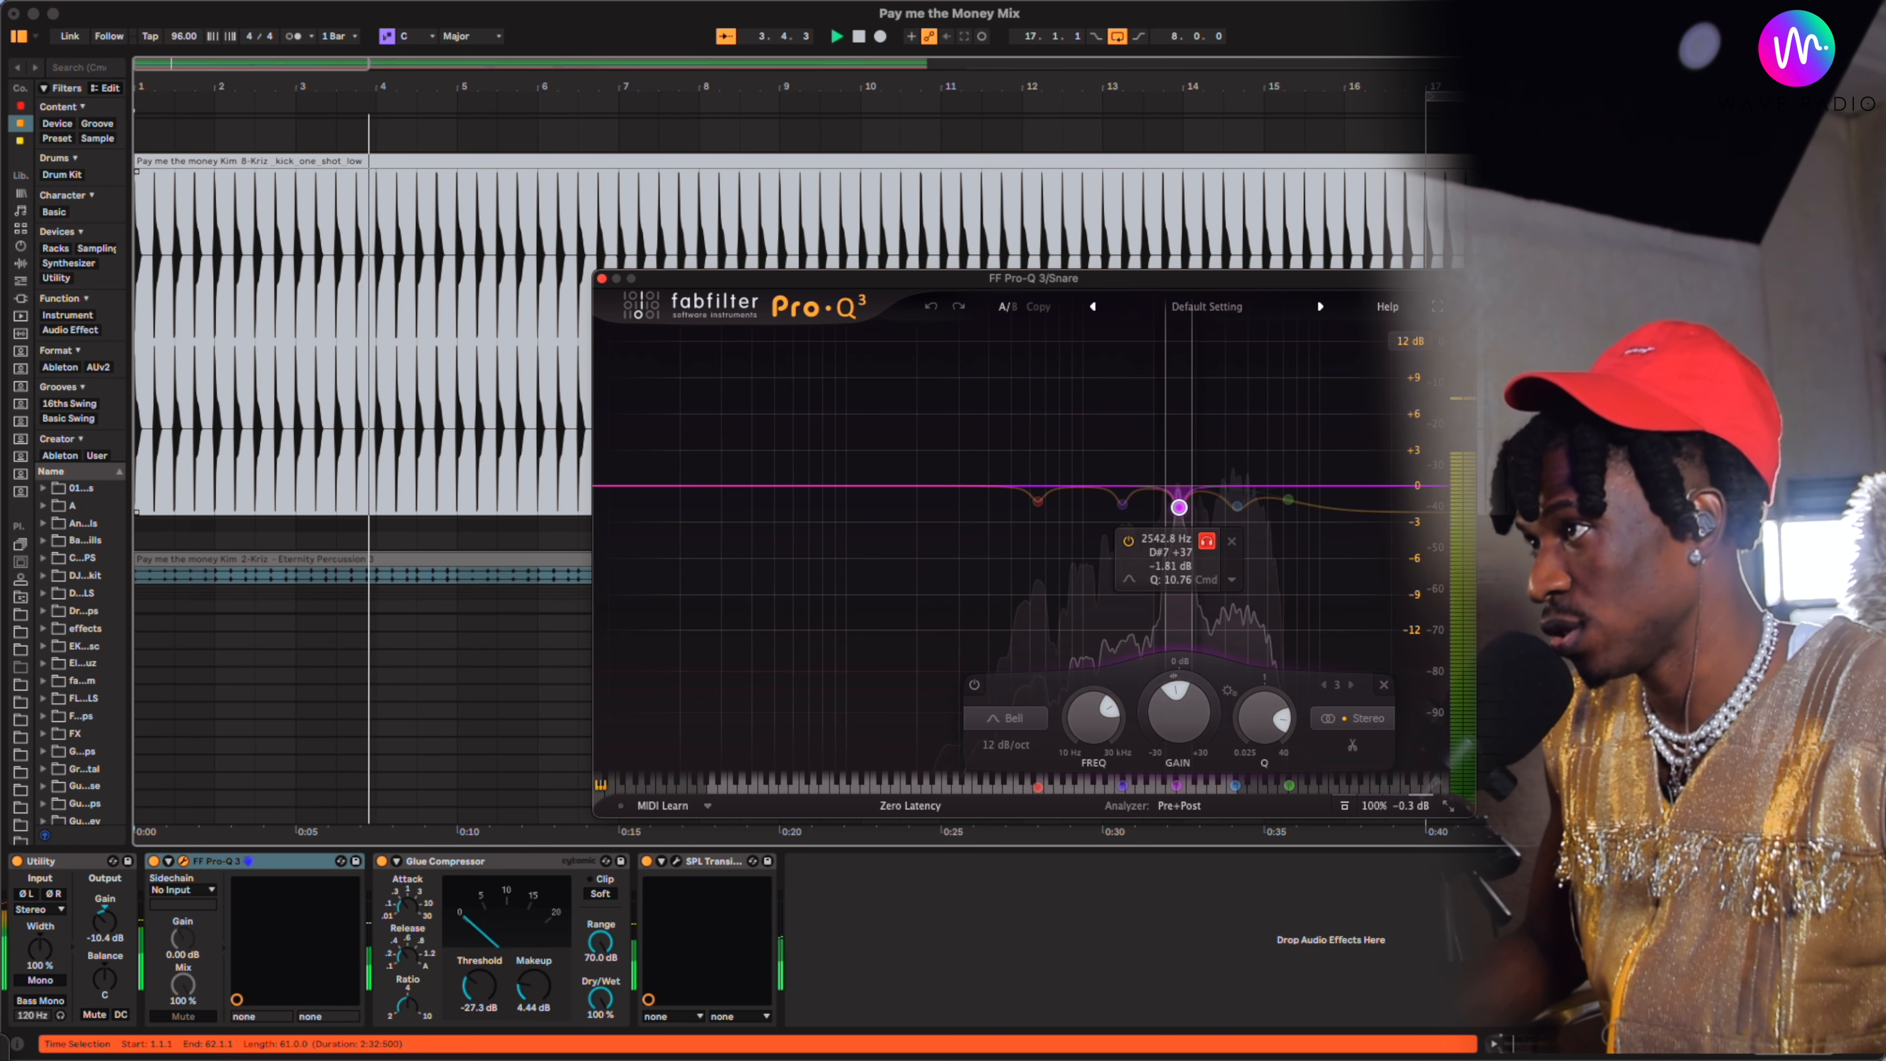
{"action": "left_click", "coordinate": [1207, 542]}
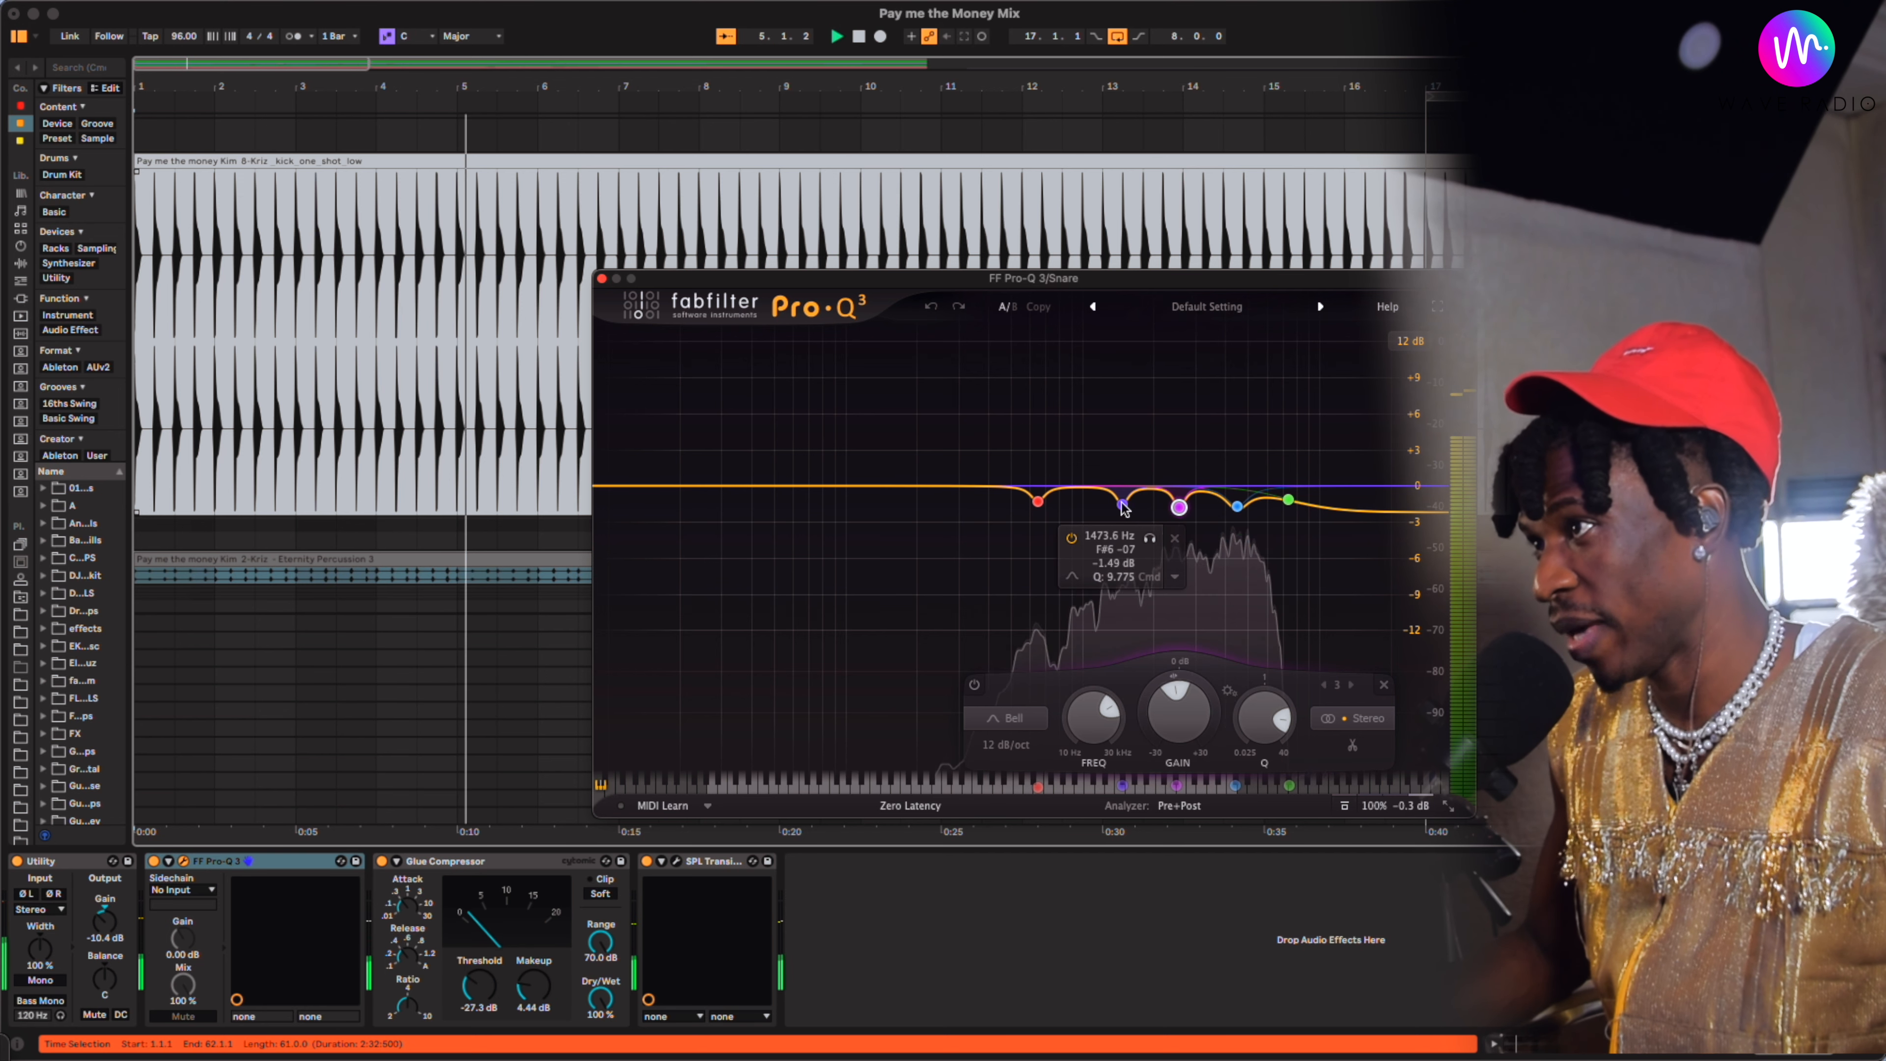
{"action": "left_click", "coordinate": [1122, 504]}
{"action": "left_click", "coordinate": [1150, 539]}
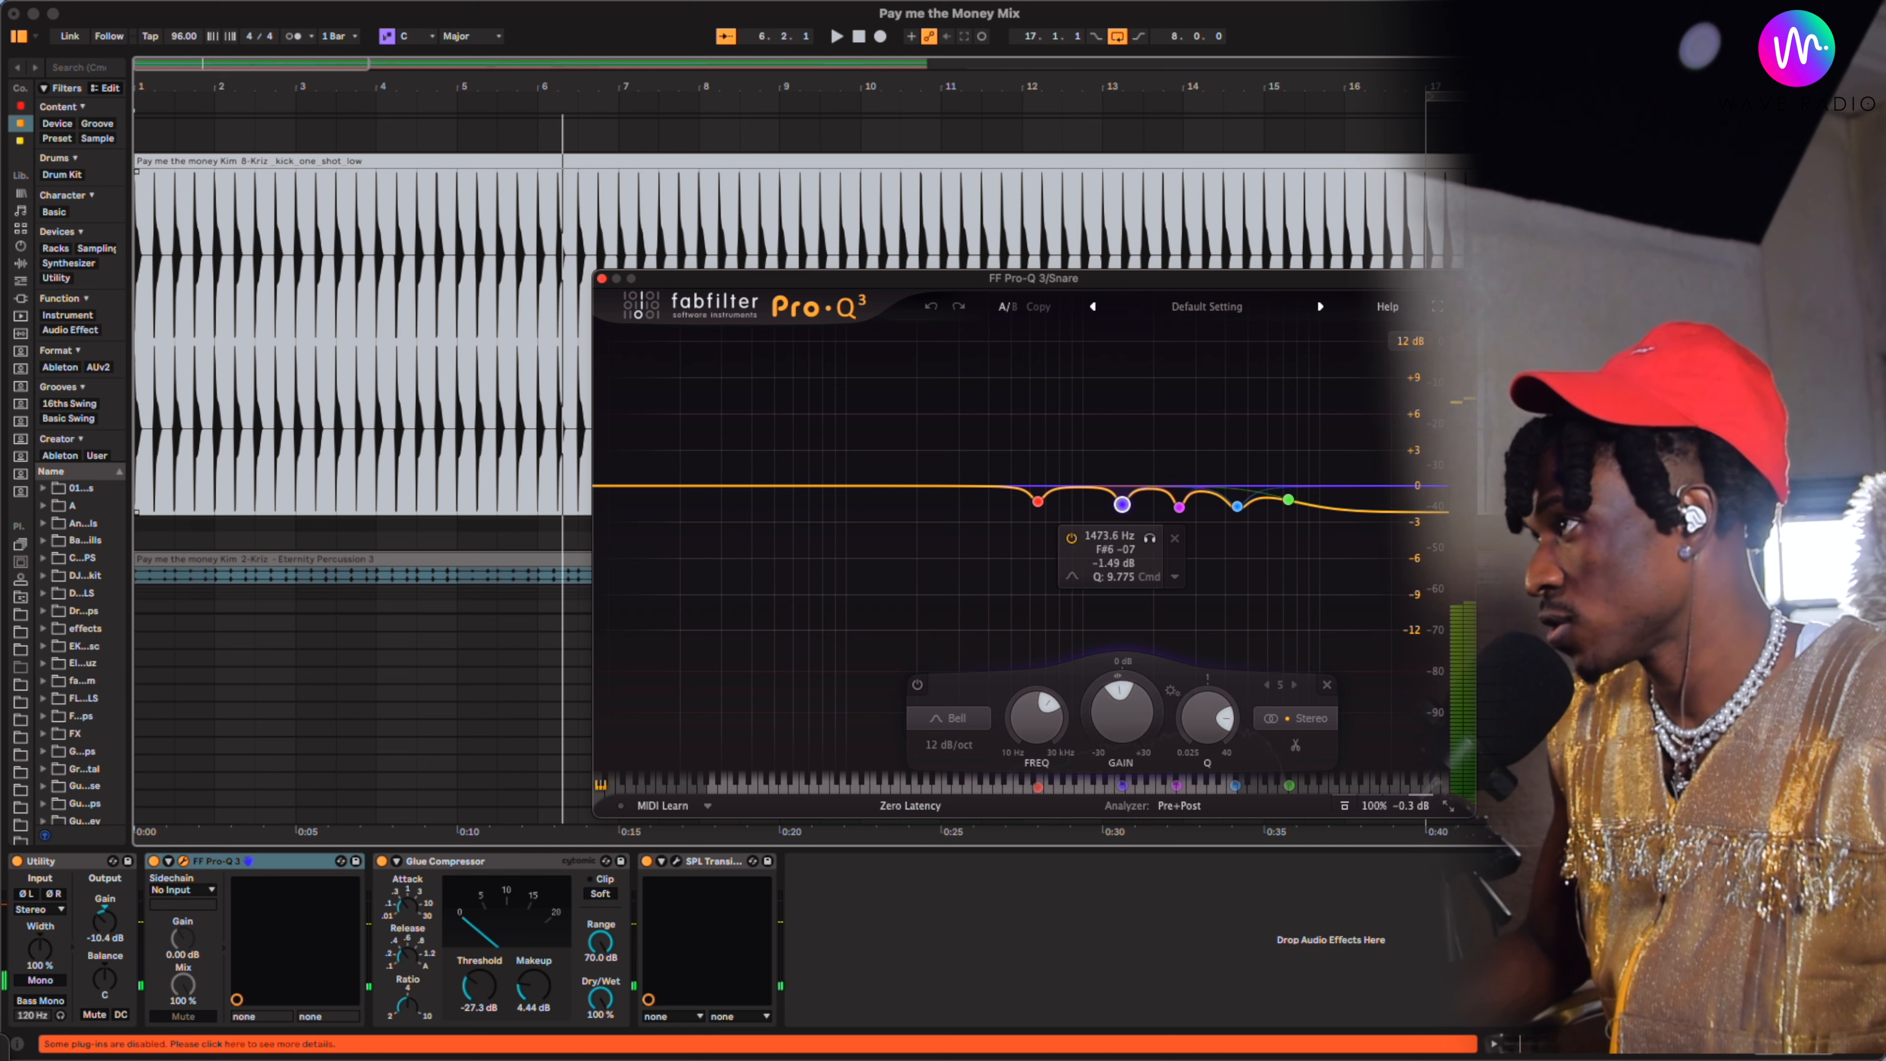
{"action": "left_click", "coordinate": [602, 278]}
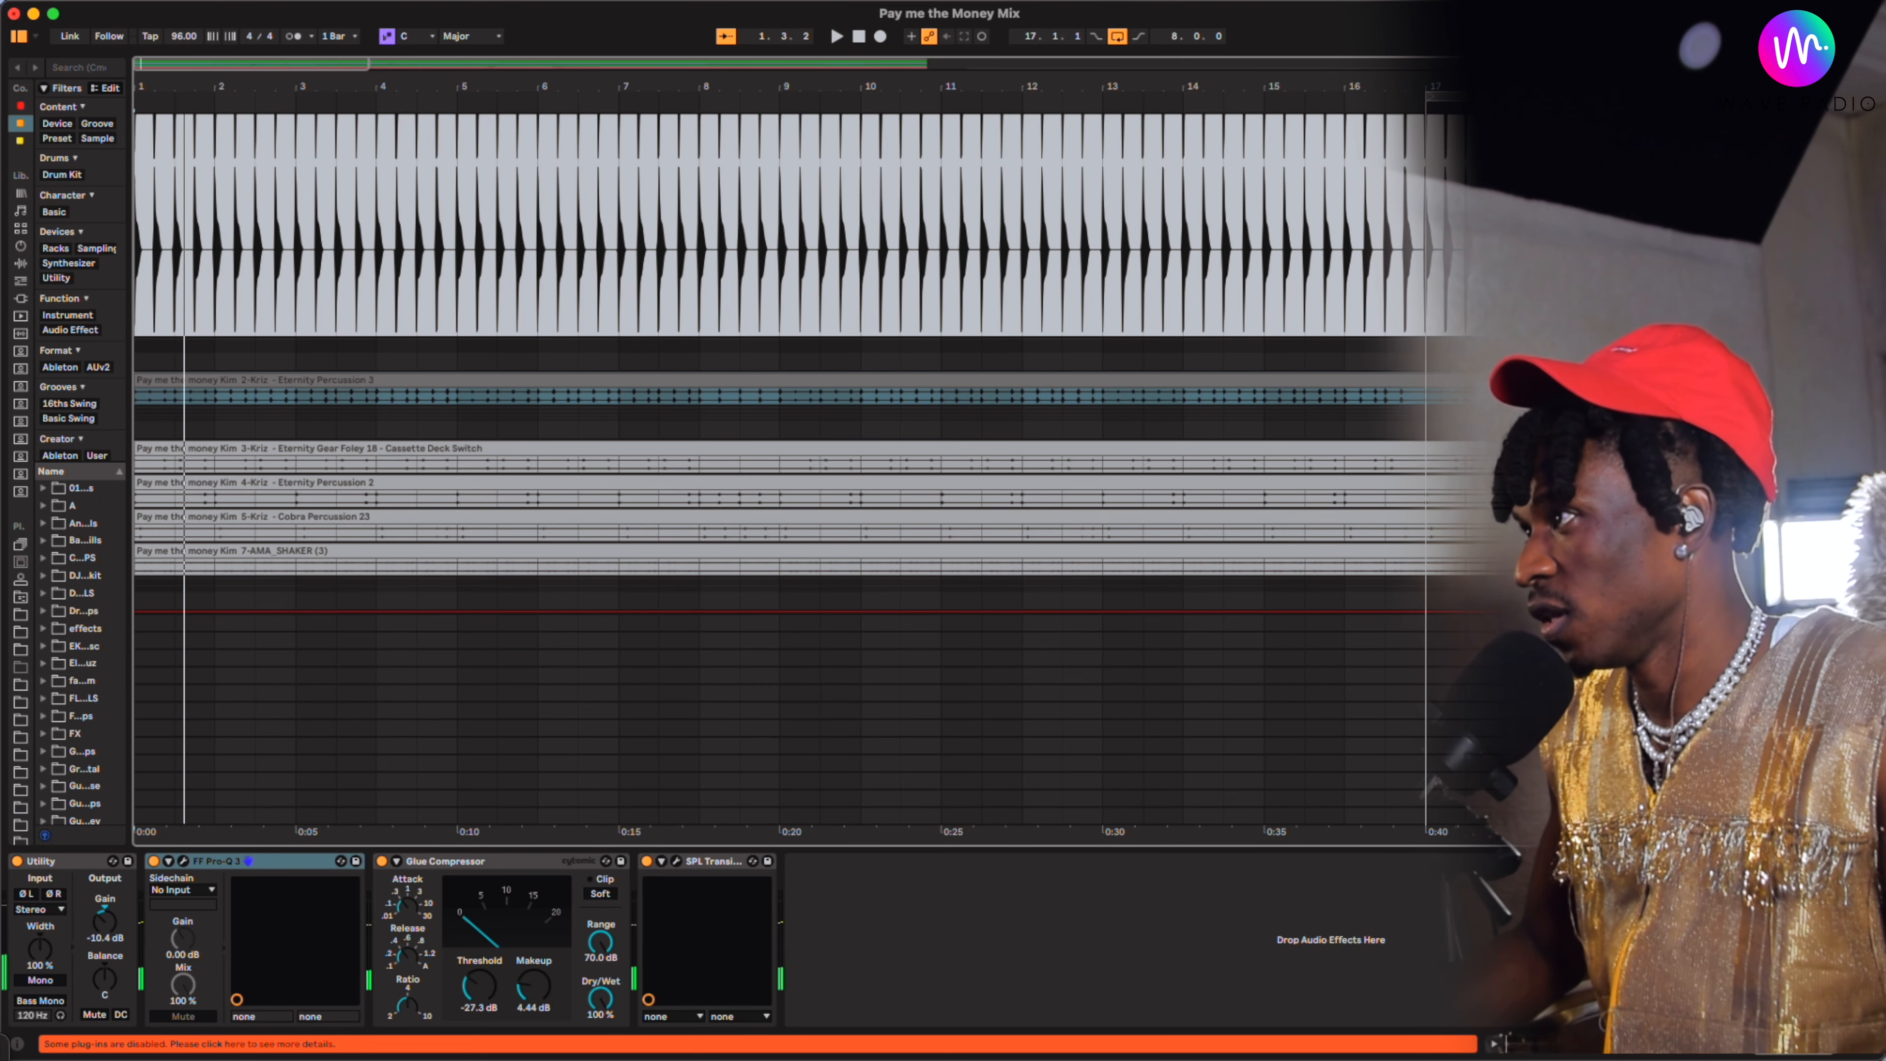
Review the device chains of the tracks beneath the snare, including Eternity Percussion 2, and play the chain with Glue Compressor, Saturator and Compressor
{"action": "left_click", "coordinate": [1634, 421]}
{"action": "scroll", "coordinate": [794, 364], "scroll_direction": "down", "scroll_amount": 3}
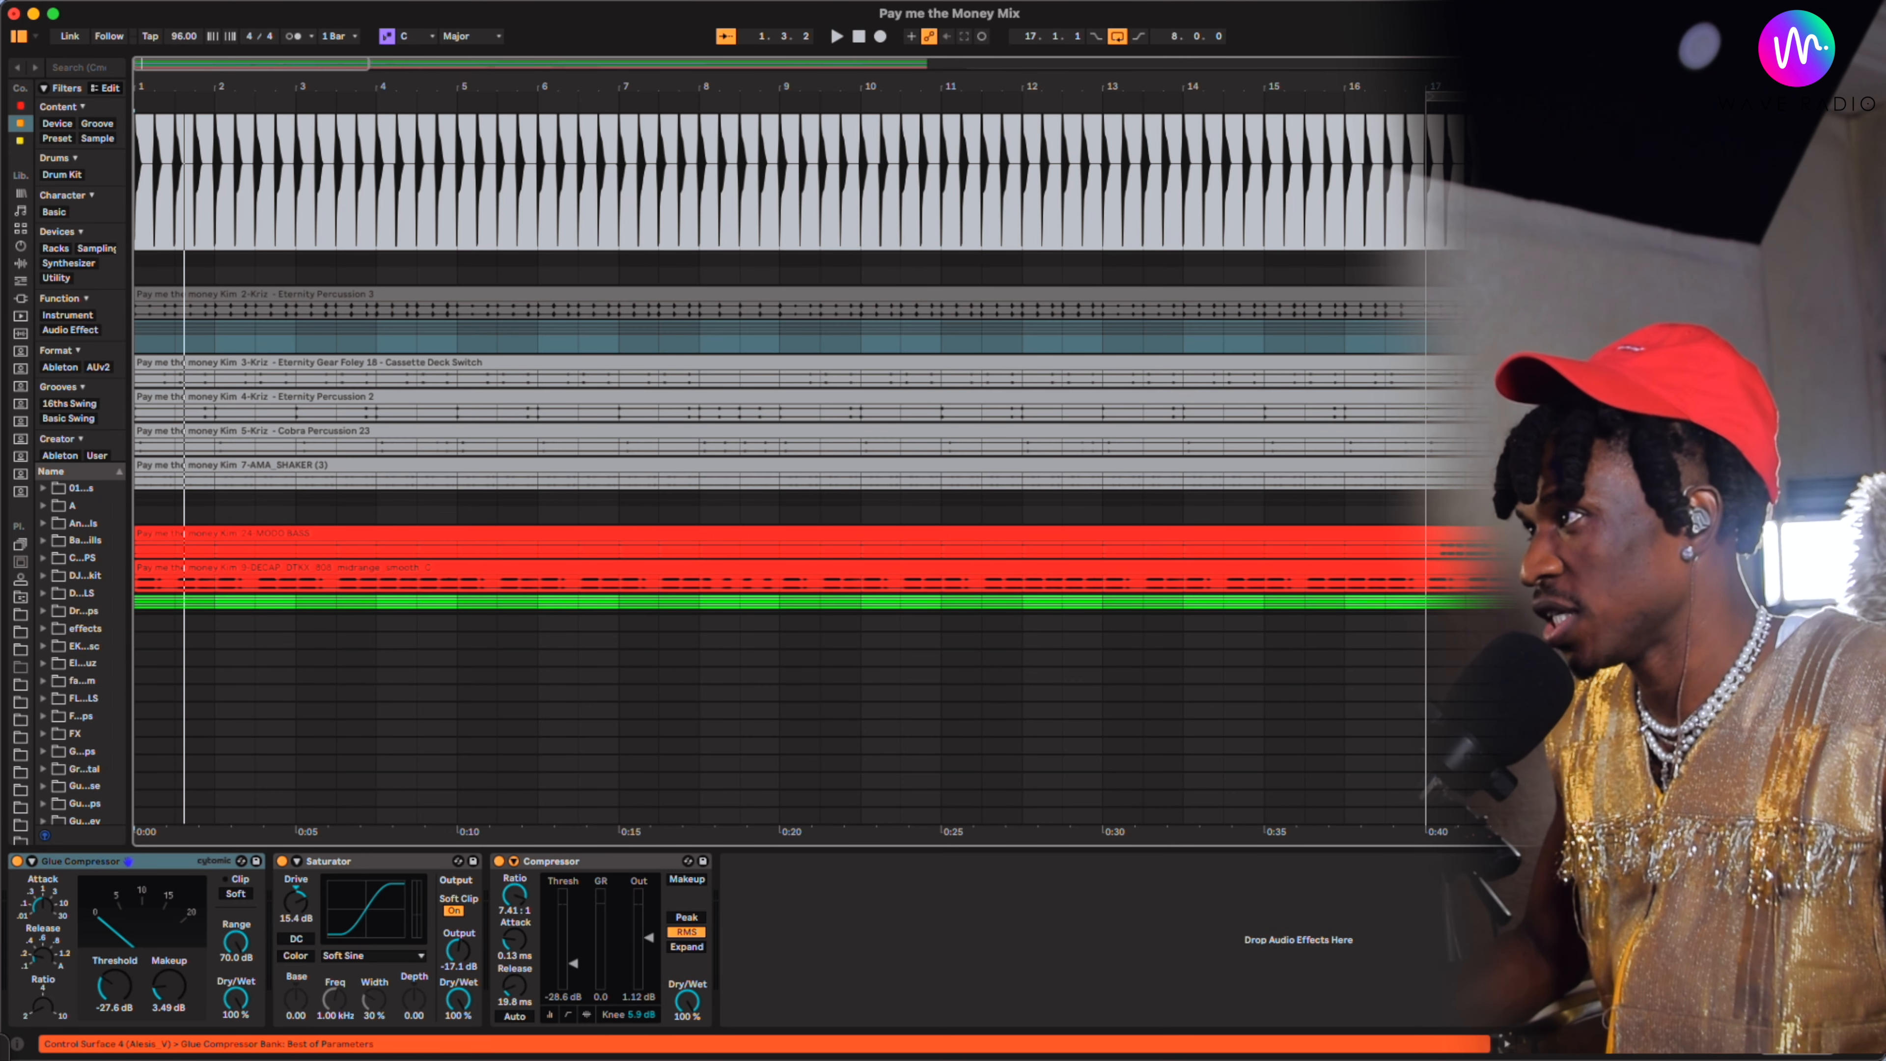
{"action": "left_click", "coordinate": [1634, 372]}
{"action": "left_click", "coordinate": [1634, 406]}
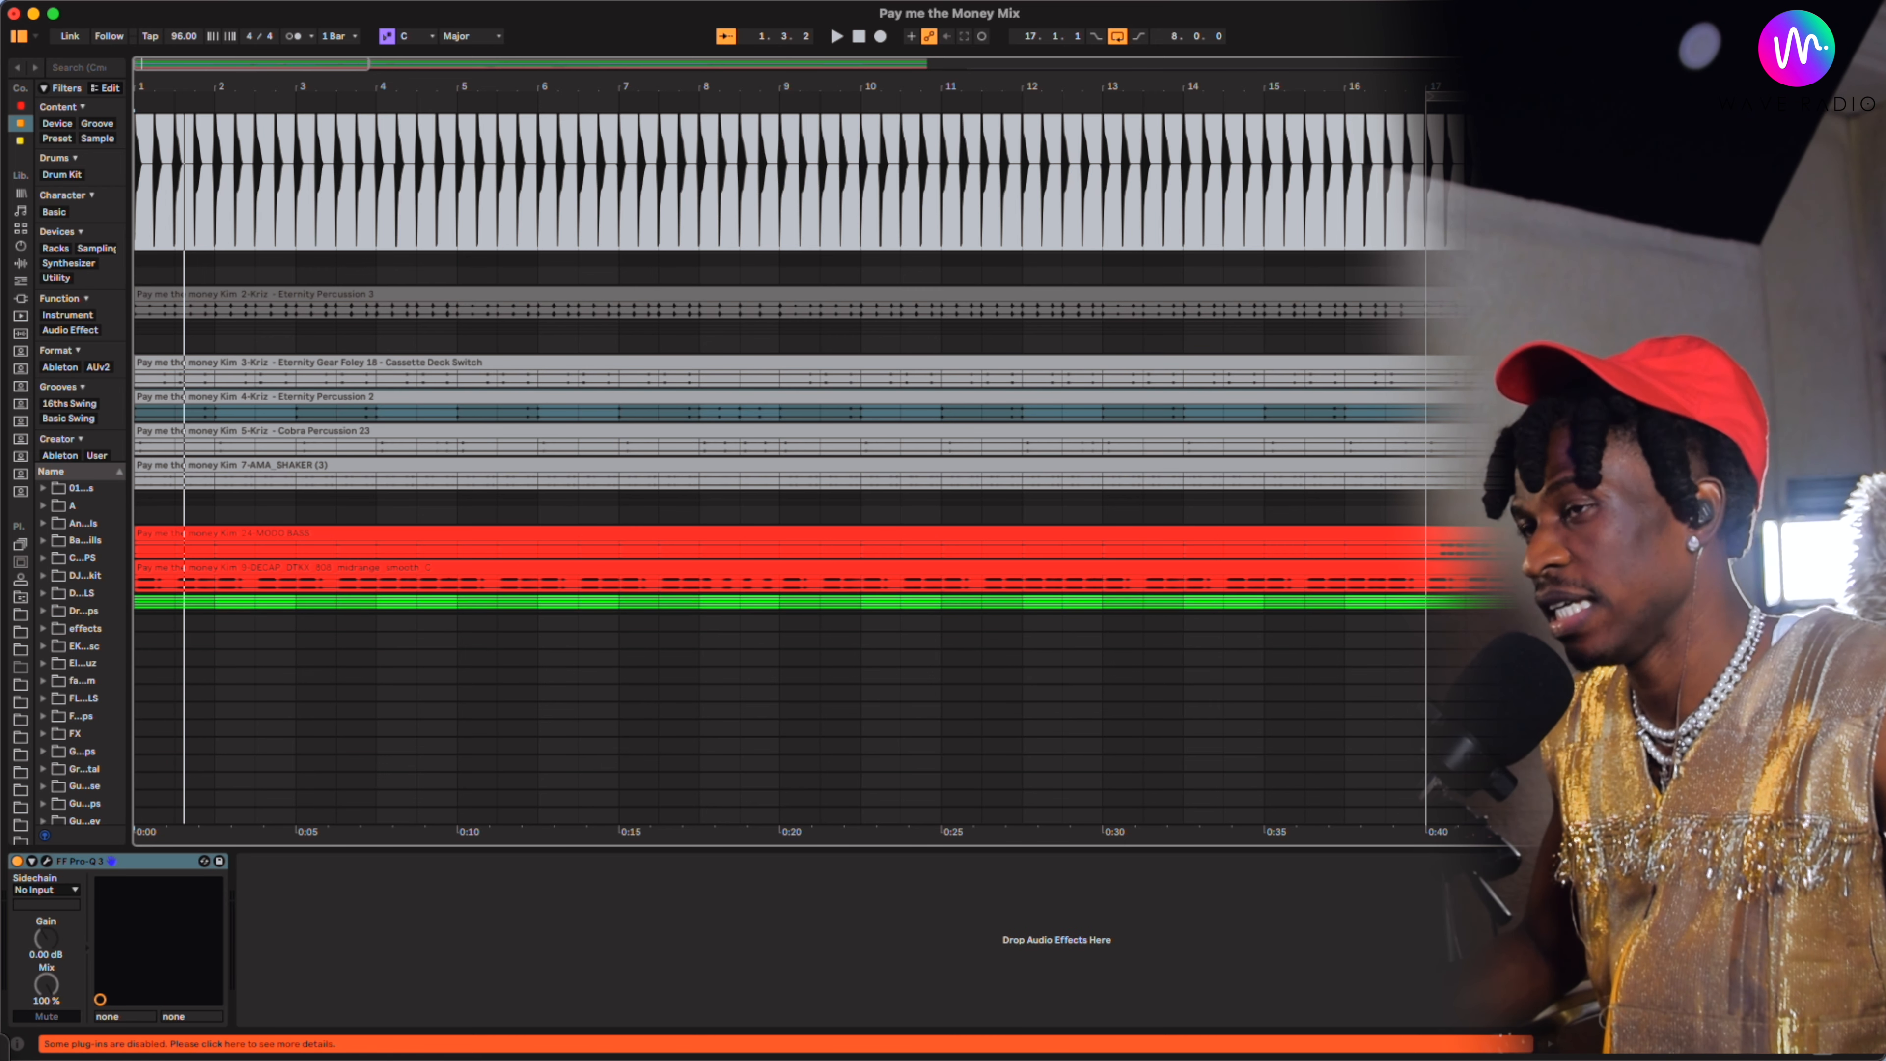
{"action": "left_click", "coordinate": [1633, 337]}
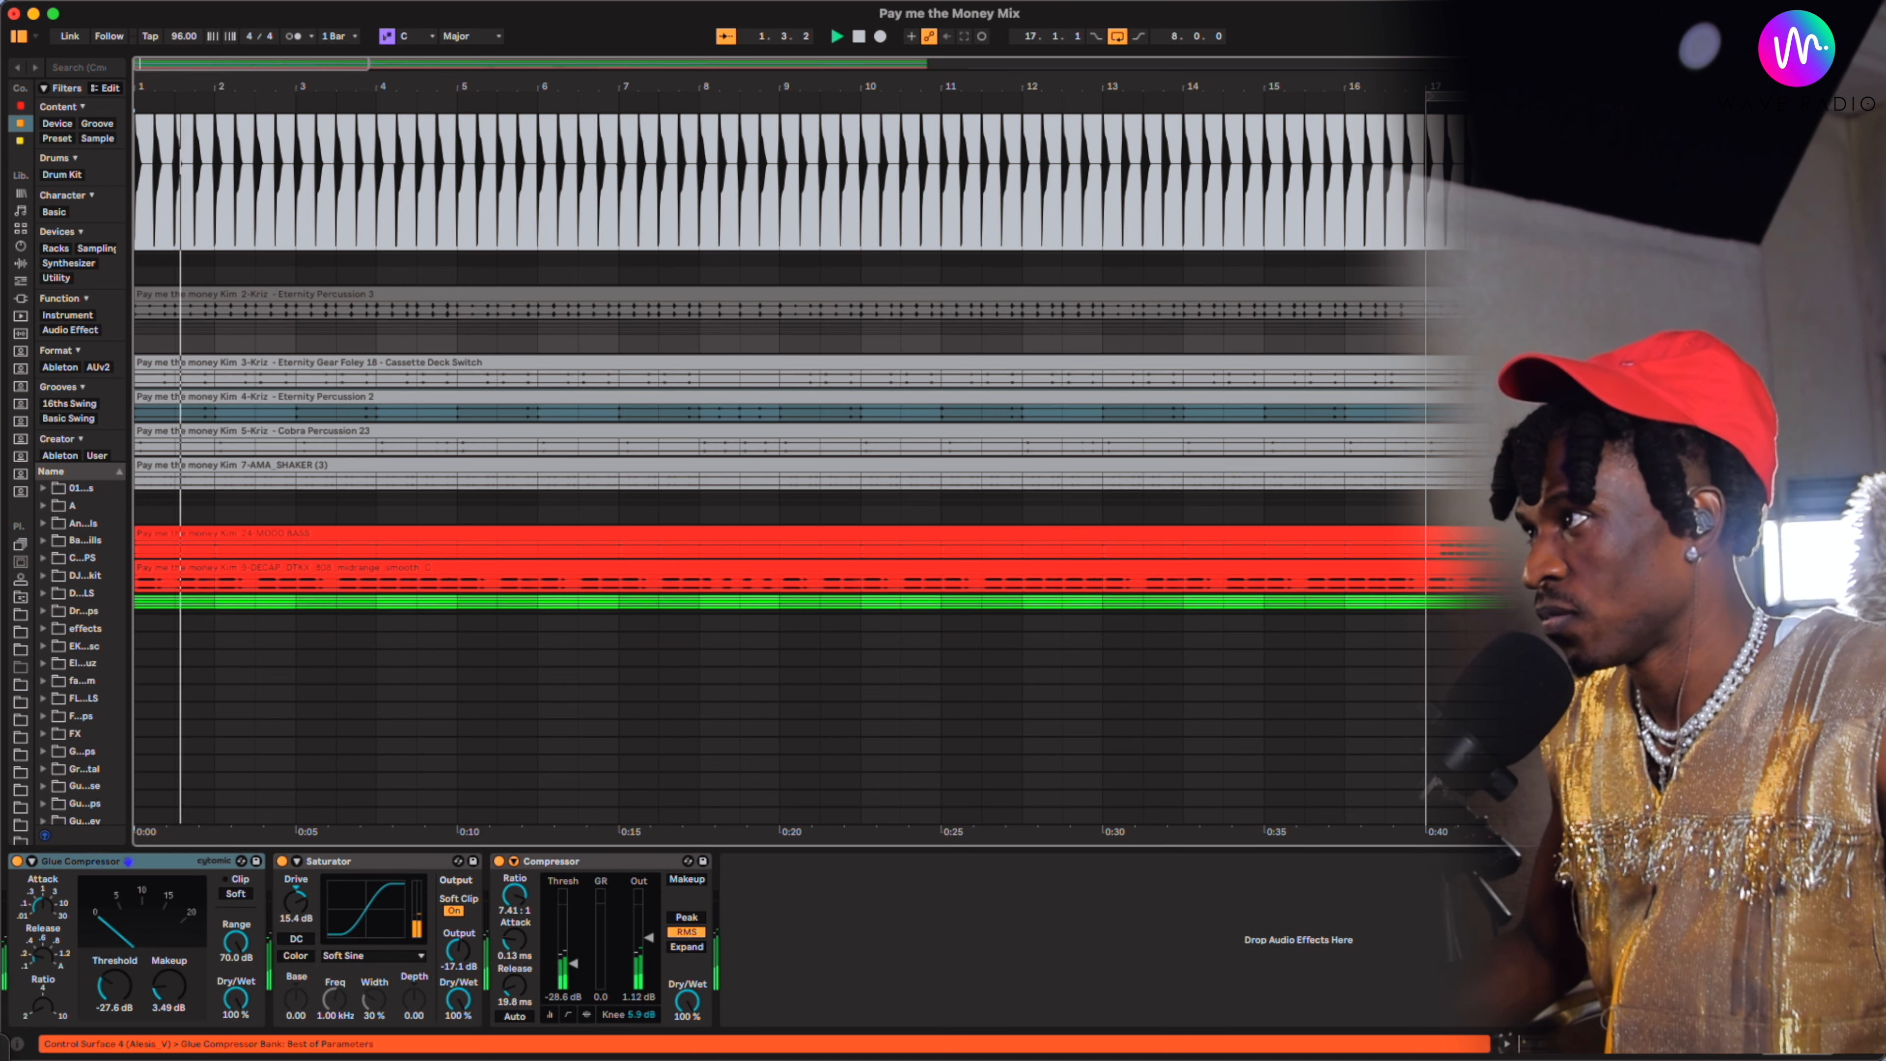
{"action": "key", "text": "space"}
Review the device chains of the Cobra Percussion 23 and AMA_SHAKER tracks, checking the shaker's EQ Eight during playback
{"action": "left_click", "coordinate": [1634, 439]}
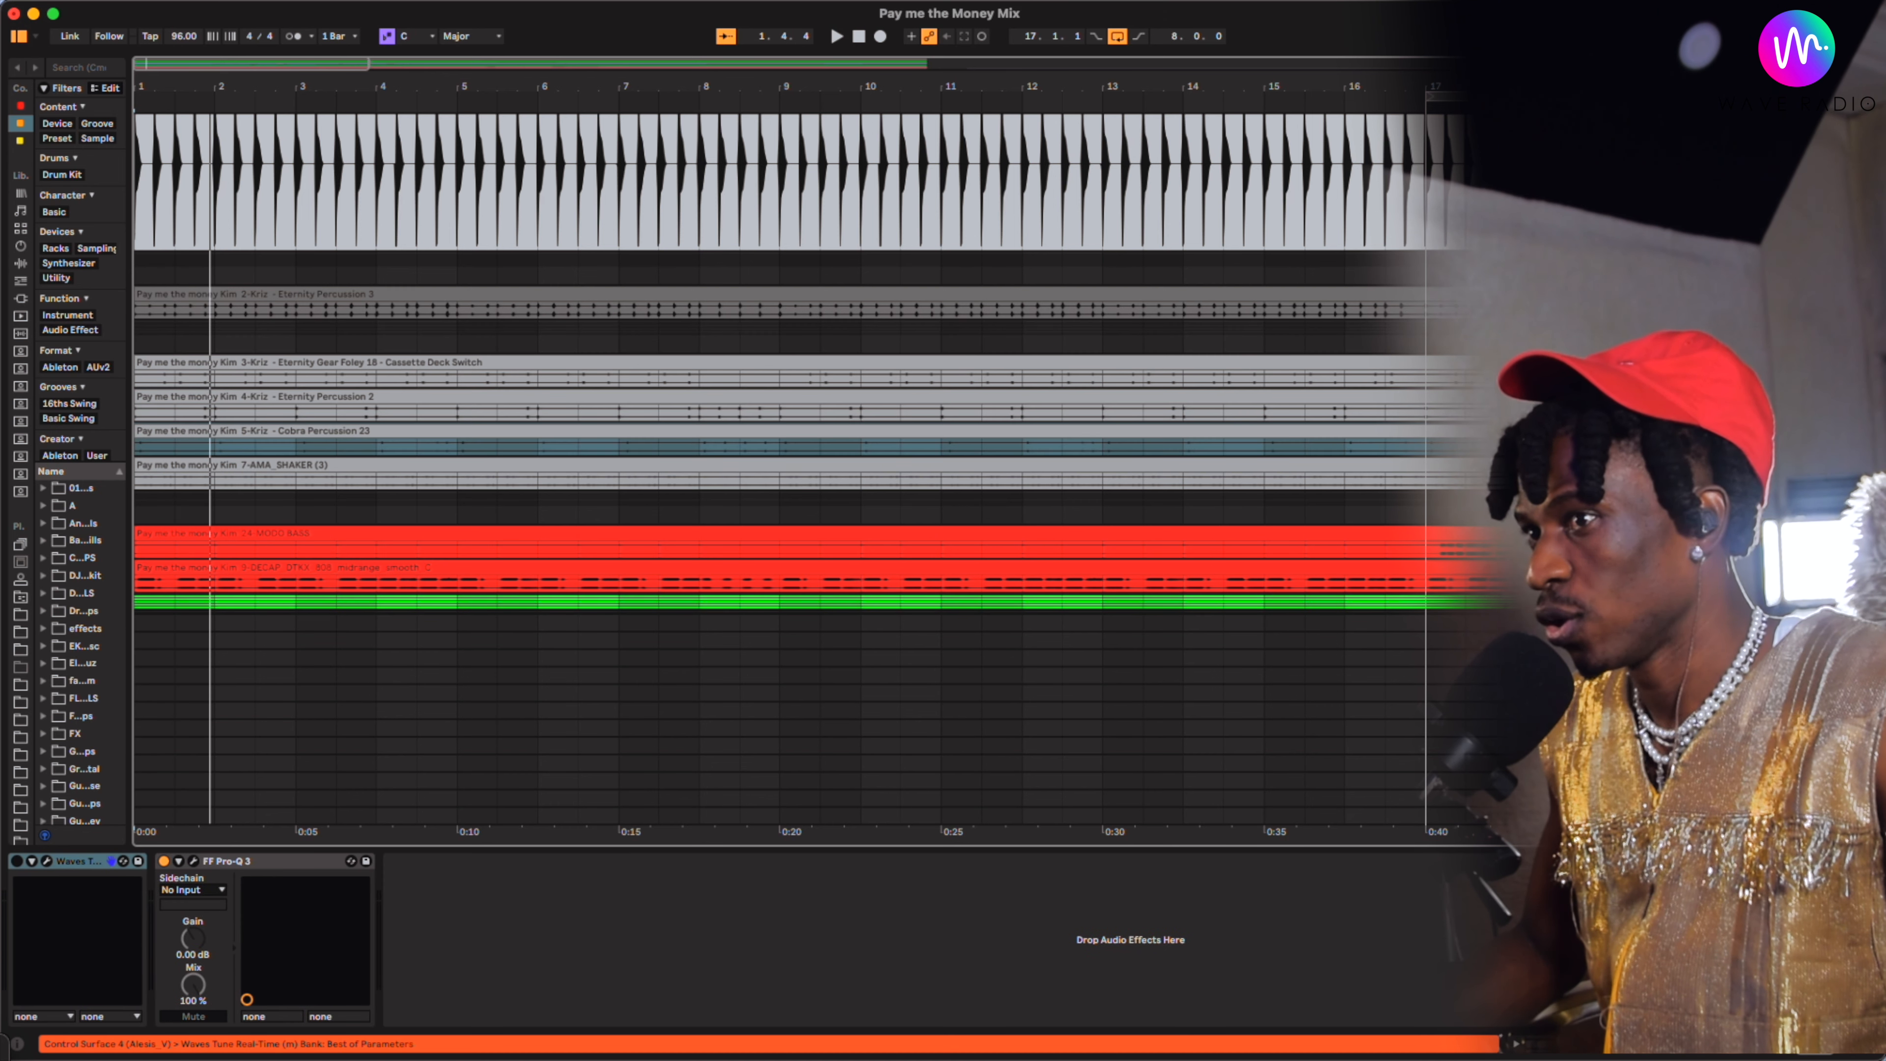
{"action": "left_click", "coordinate": [1634, 474]}
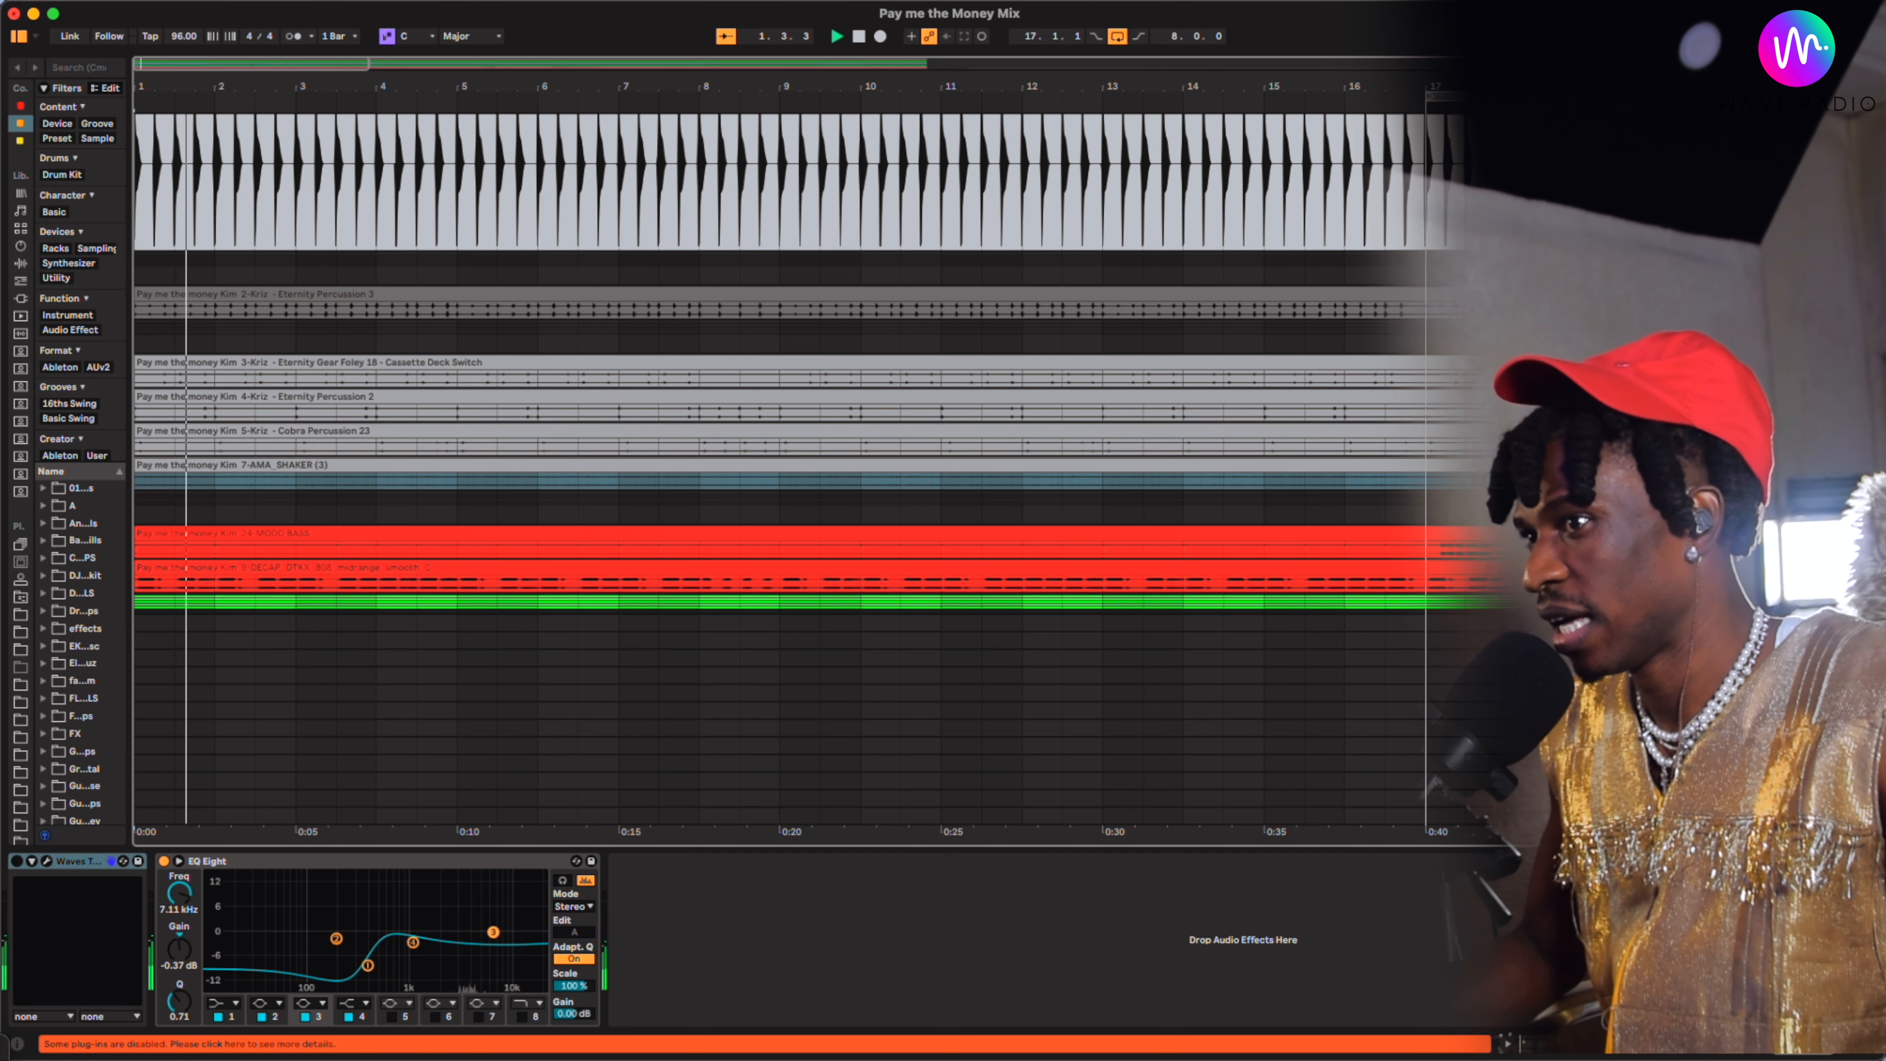
{"action": "left_click", "coordinate": [165, 861]}
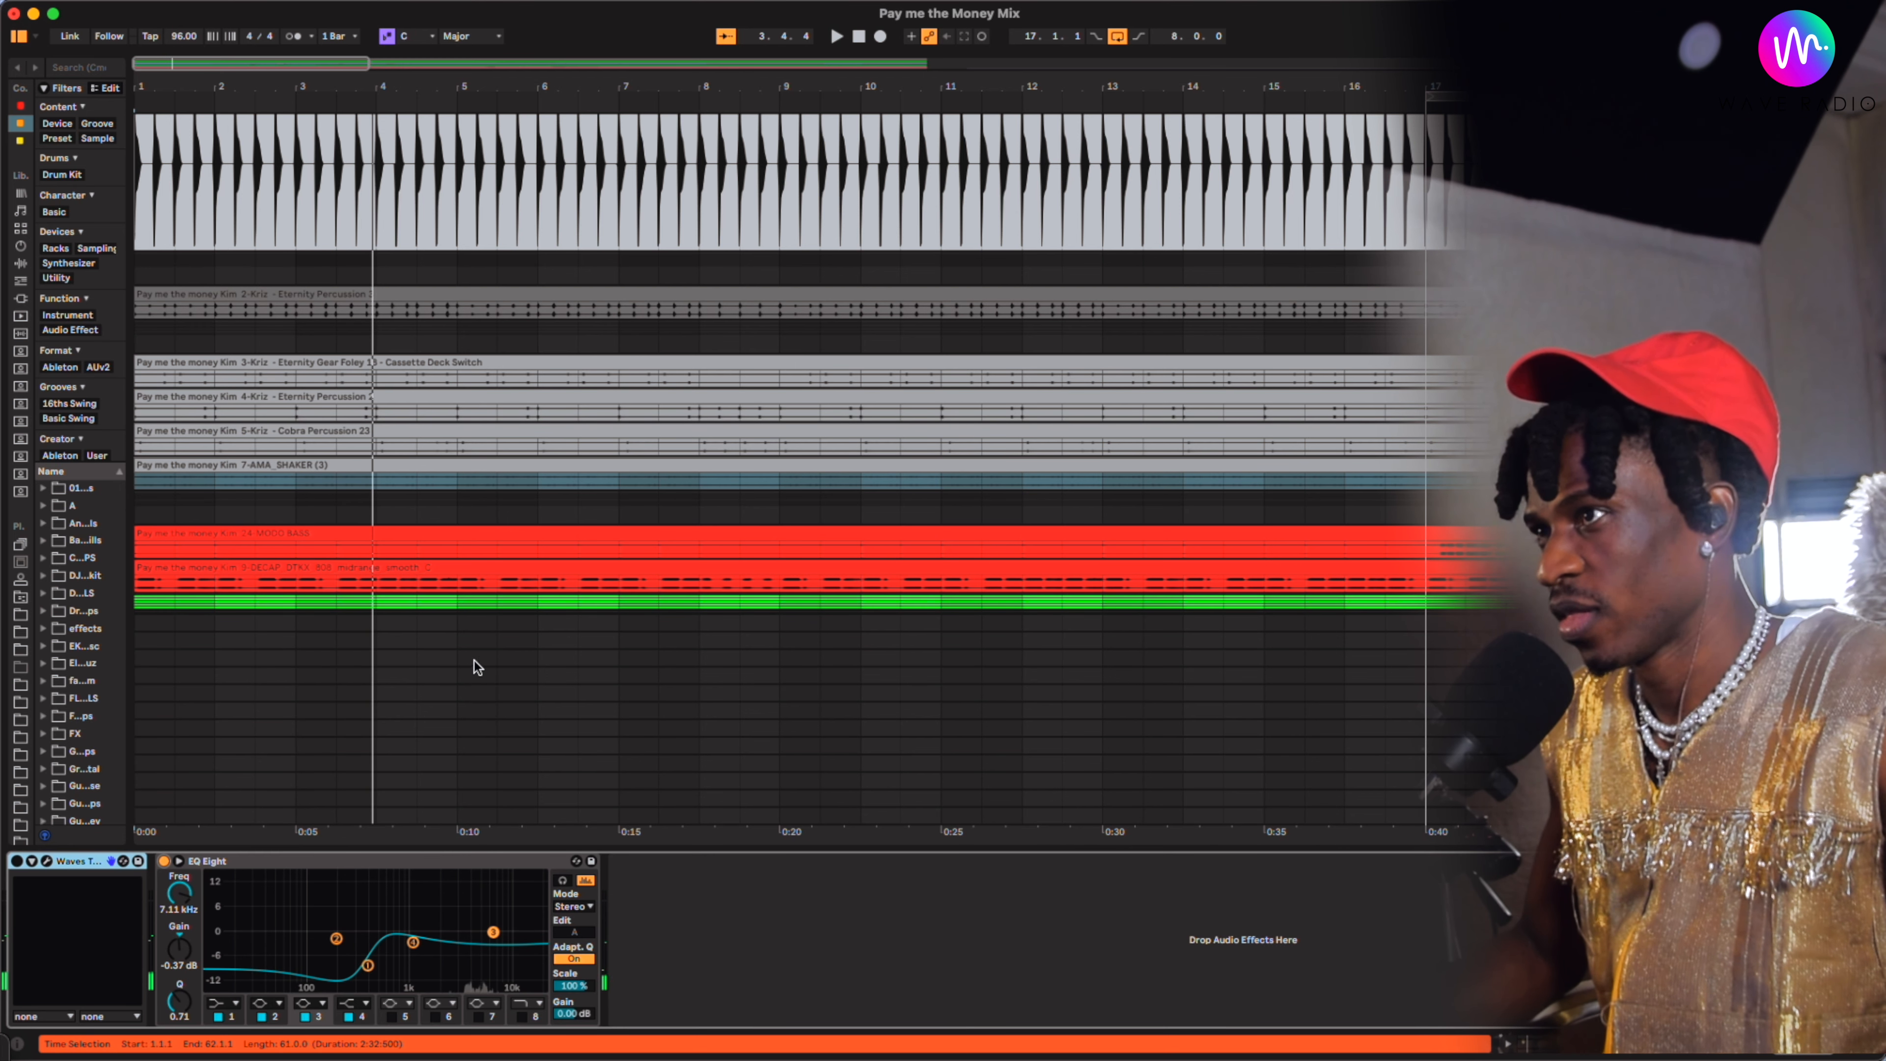
Open the Perc Trink track's Pro-Q 3 window and examine its 7812.1 Hz band during playback
{"action": "left_click", "coordinate": [1619, 638]}
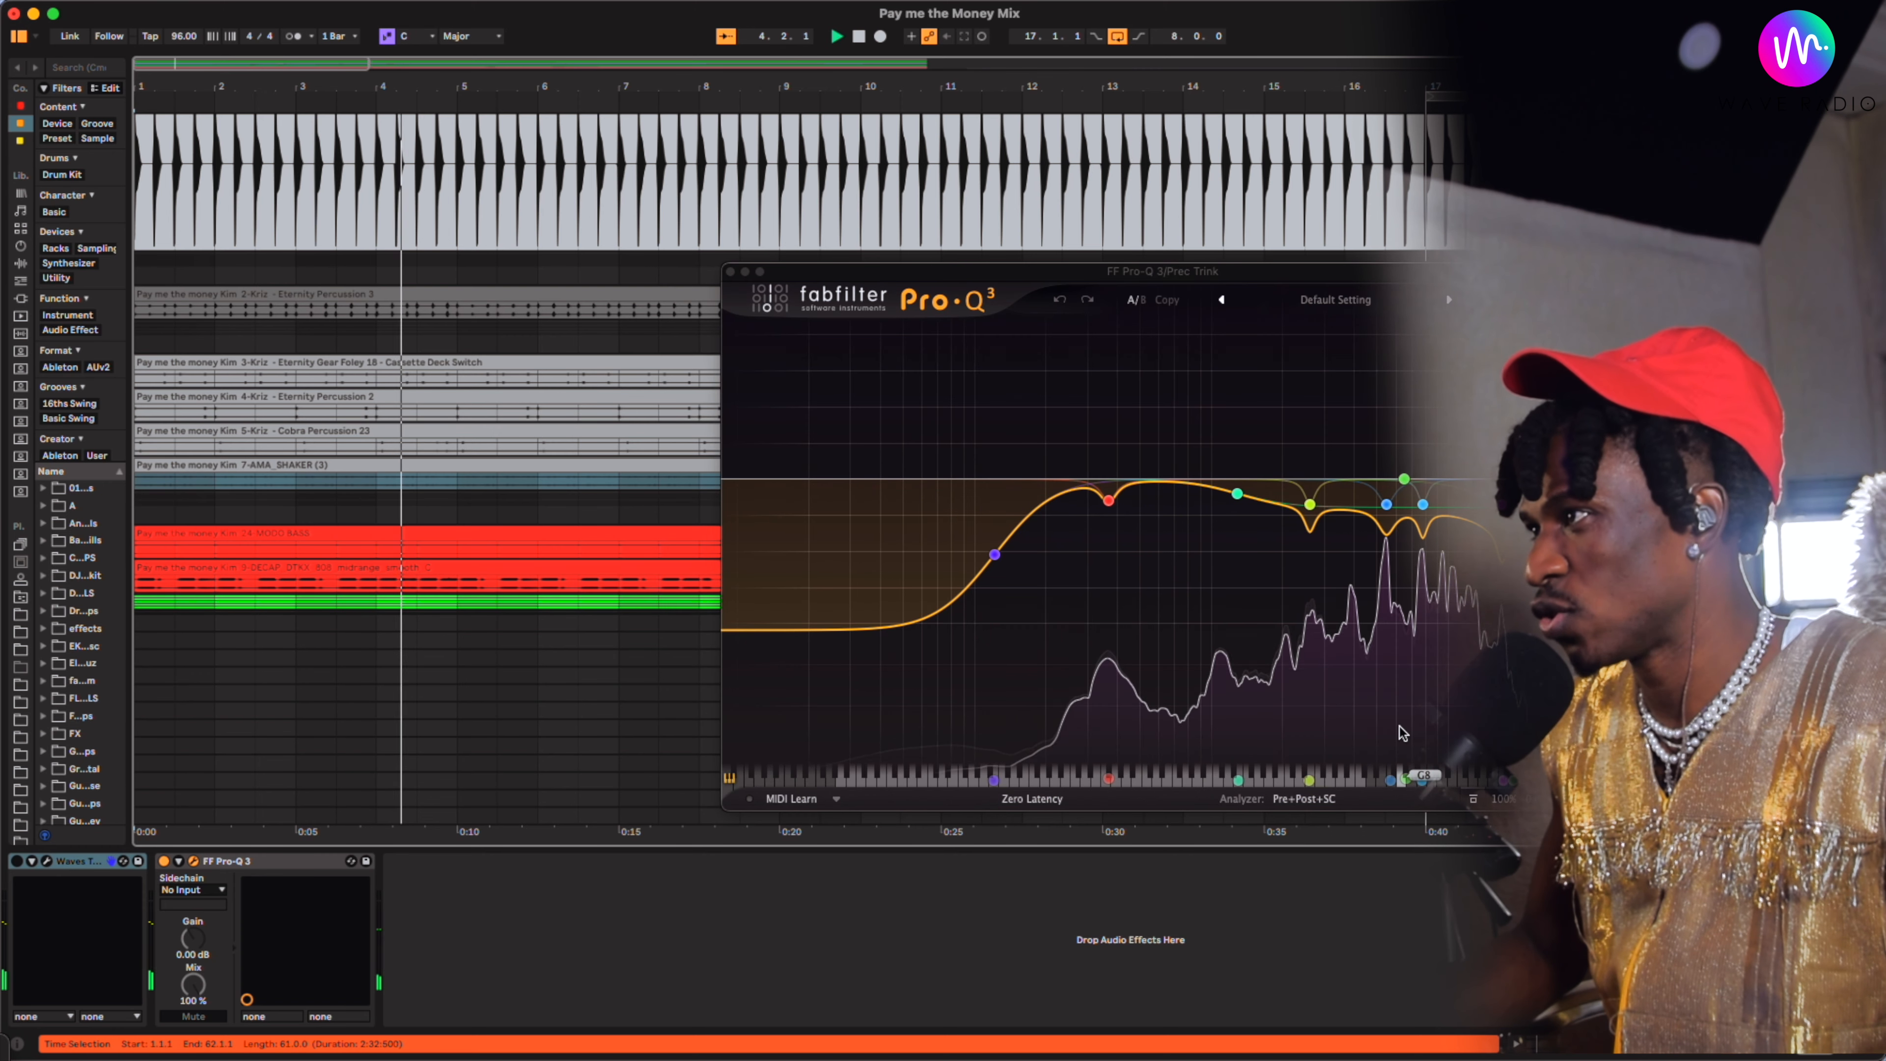
{"action": "mouse_move", "coordinate": [1433, 509]}
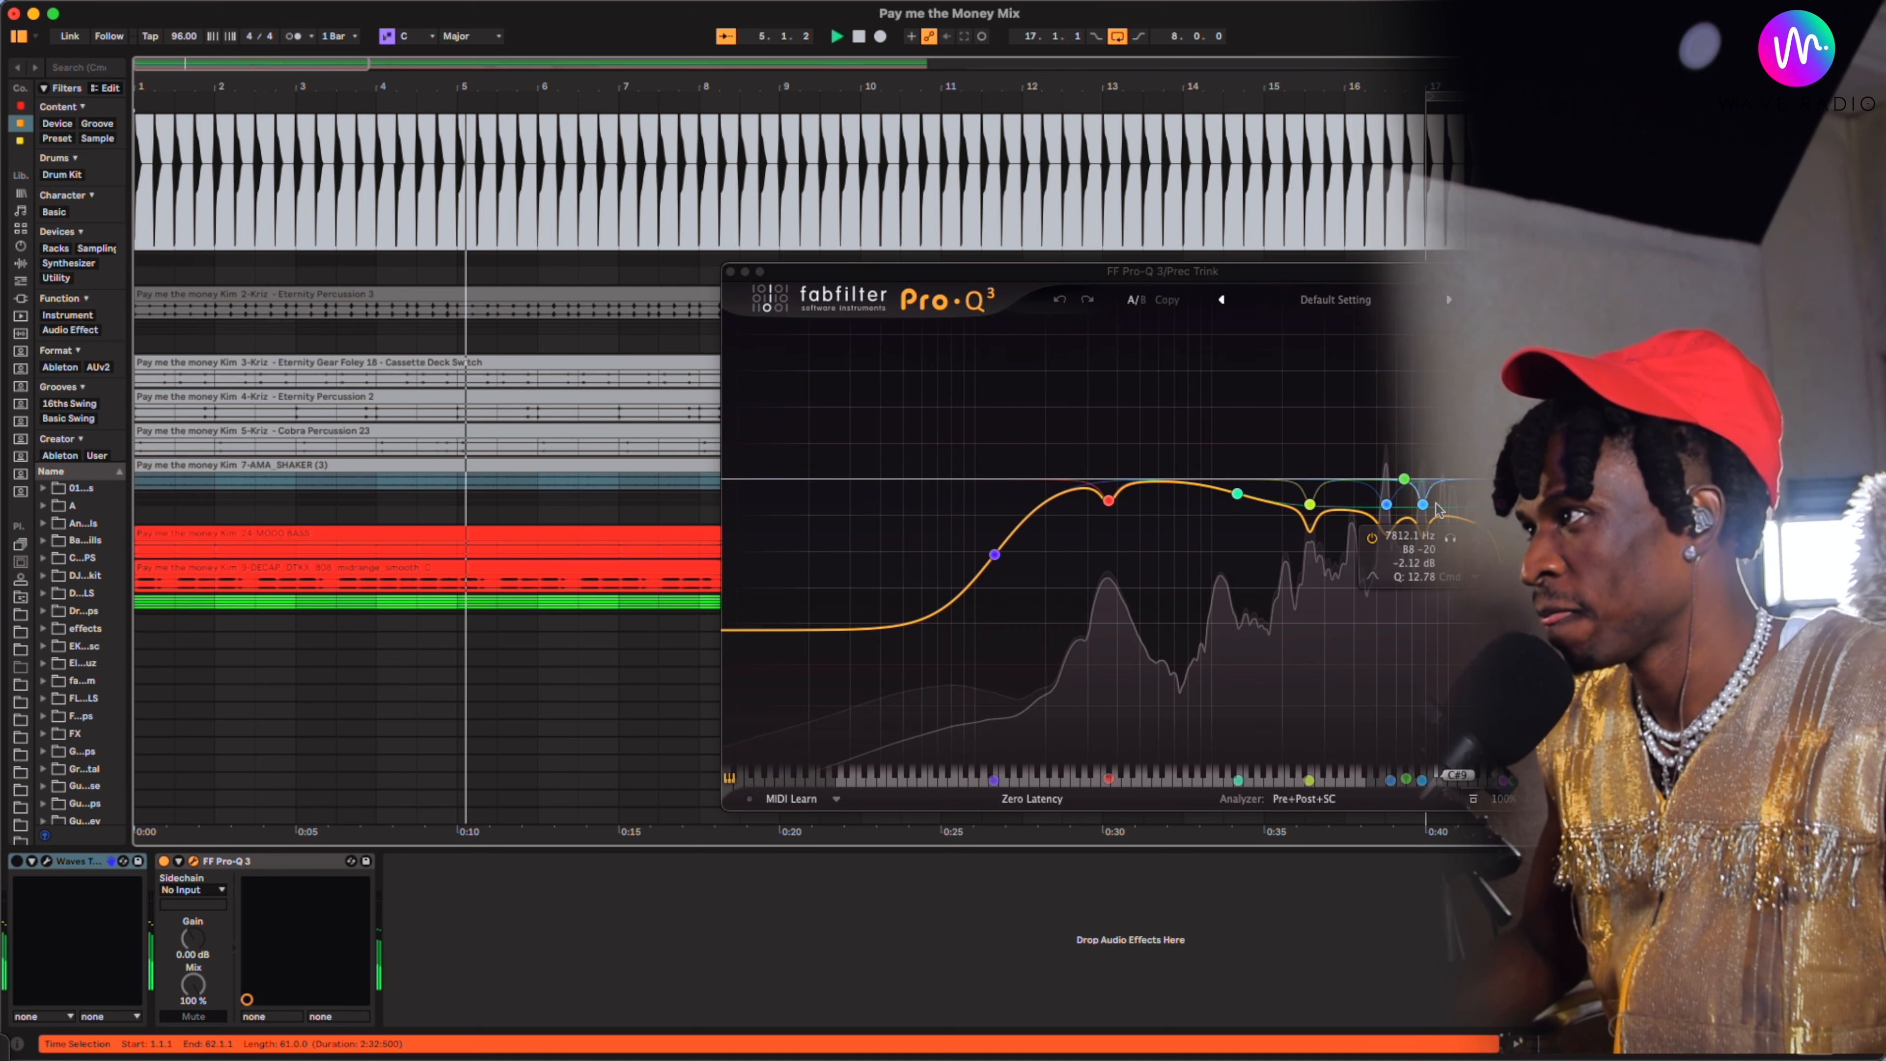